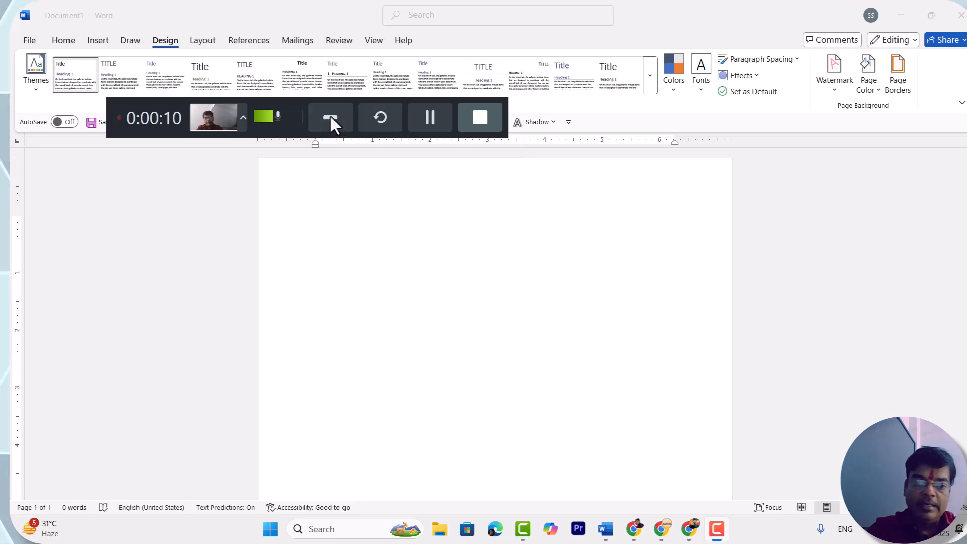
left_click(327, 116)
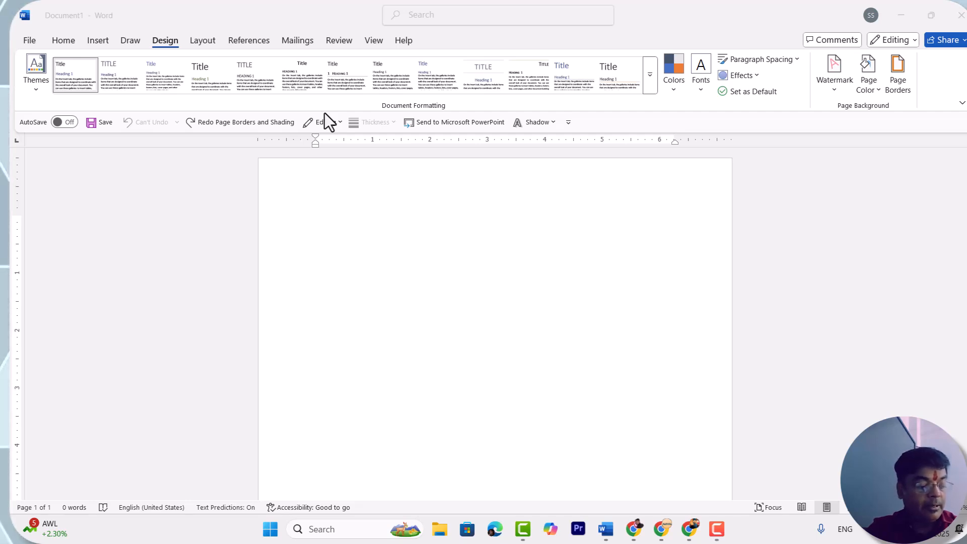
left_click(717, 529)
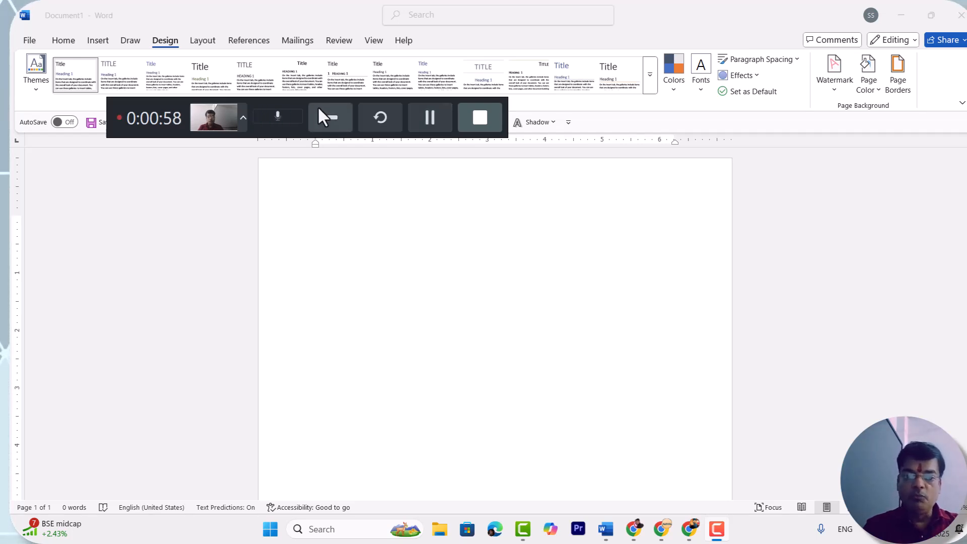
left_click(334, 120)
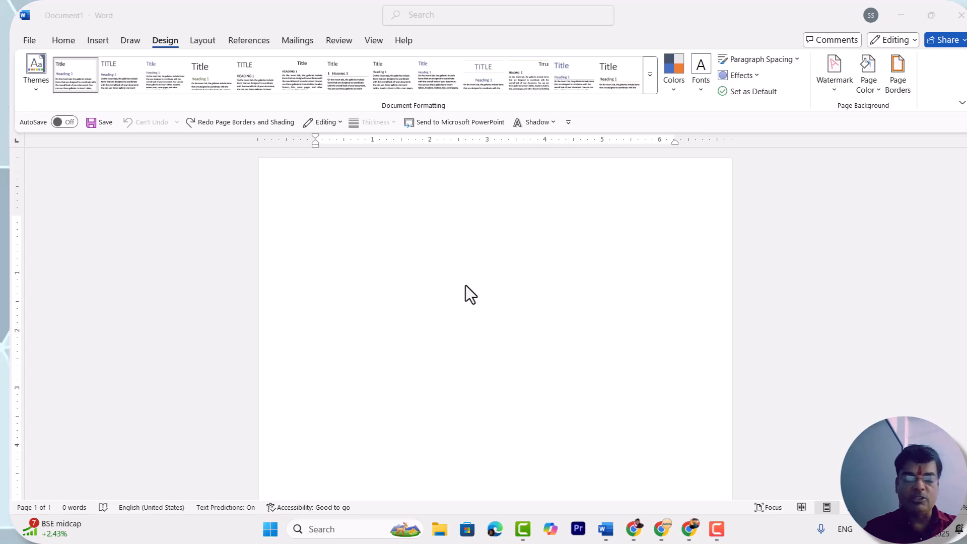
- Apply a page border with the red apple art to the whole document
left_click(451, 258)
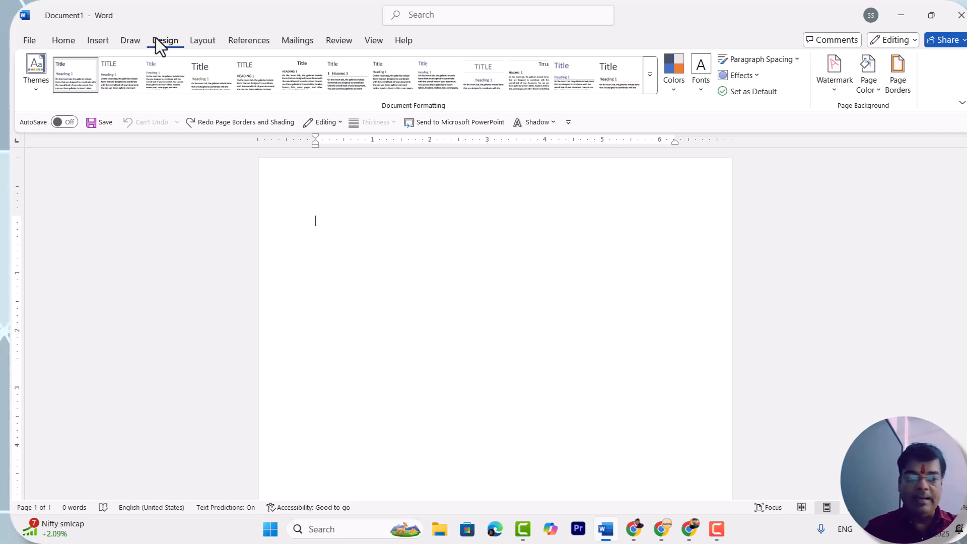
left_click(895, 65)
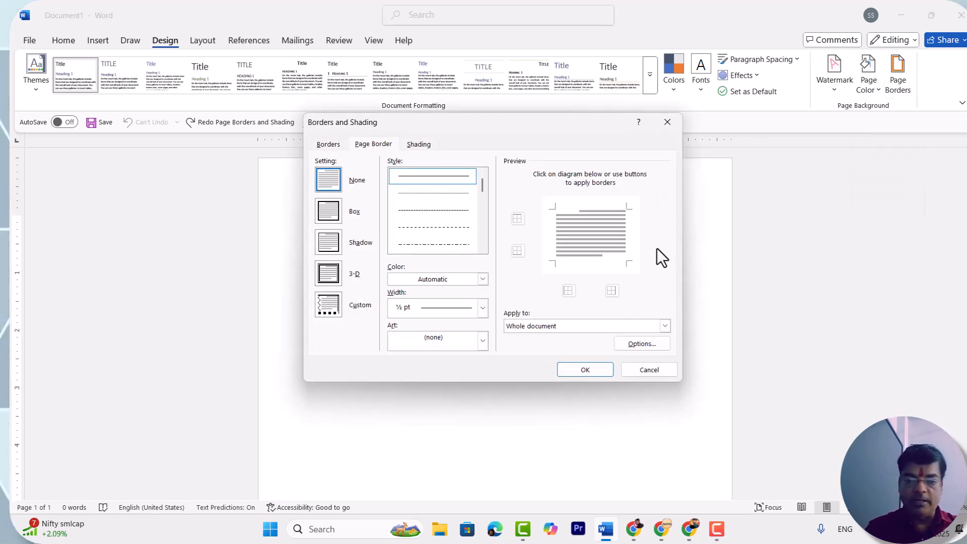
left_click(482, 341)
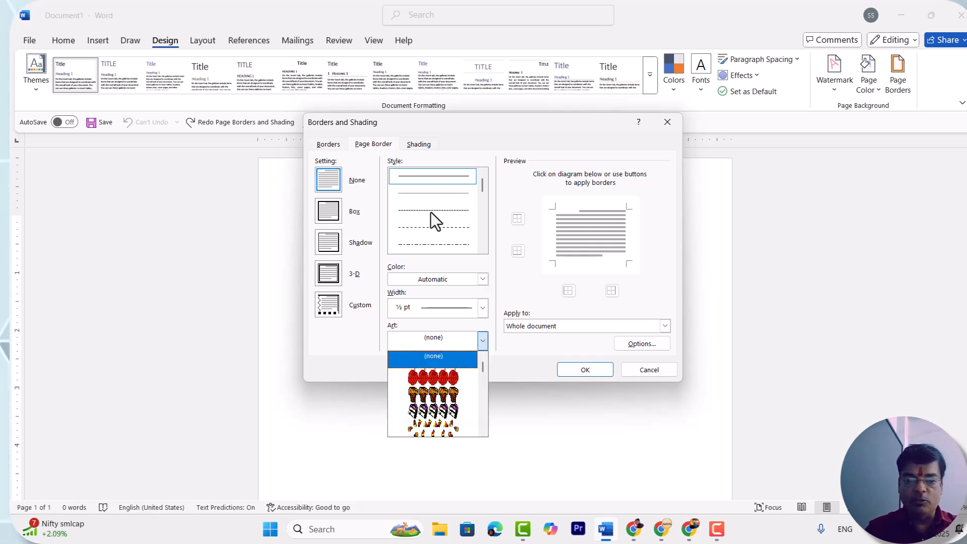
left_click(432, 377)
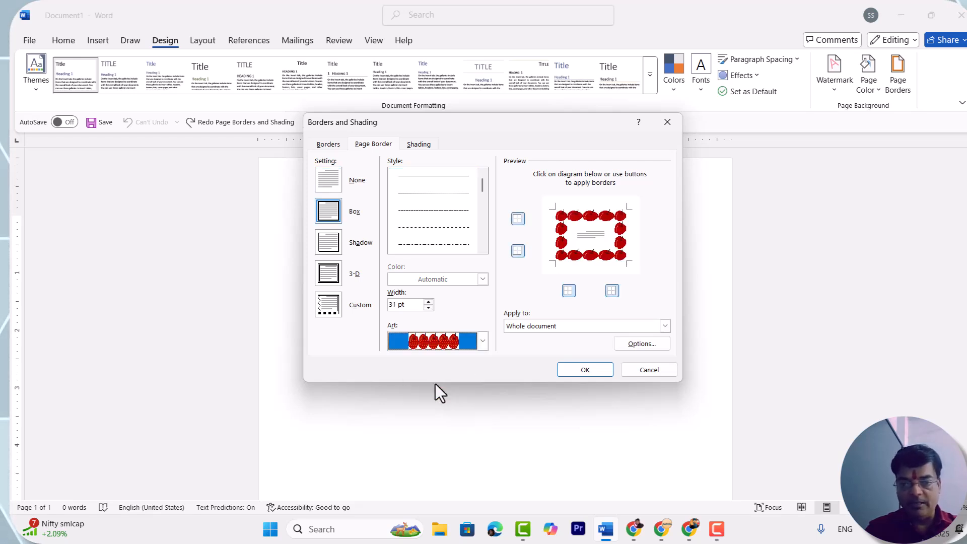
left_click(580, 370)
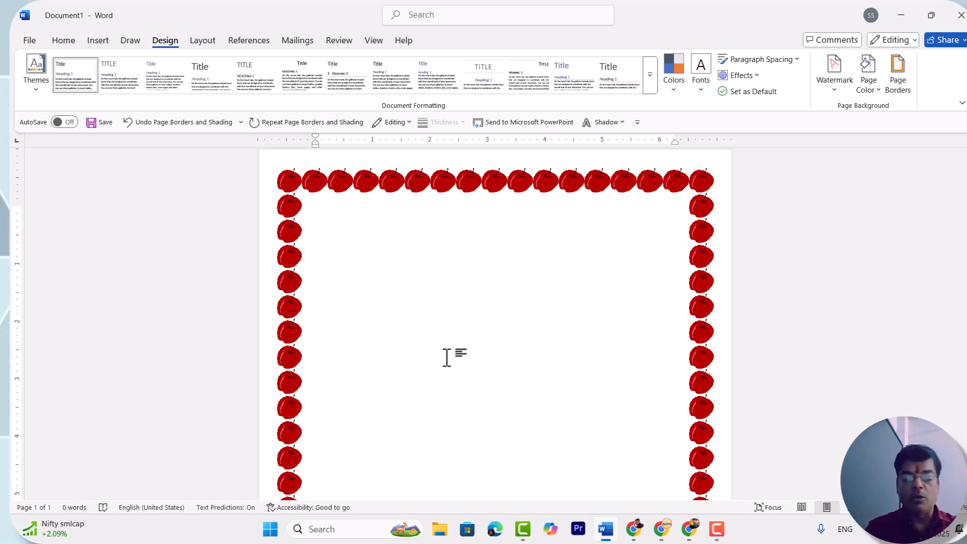
- Insert a page break to add a second page to the document
key("ctrl+Return")
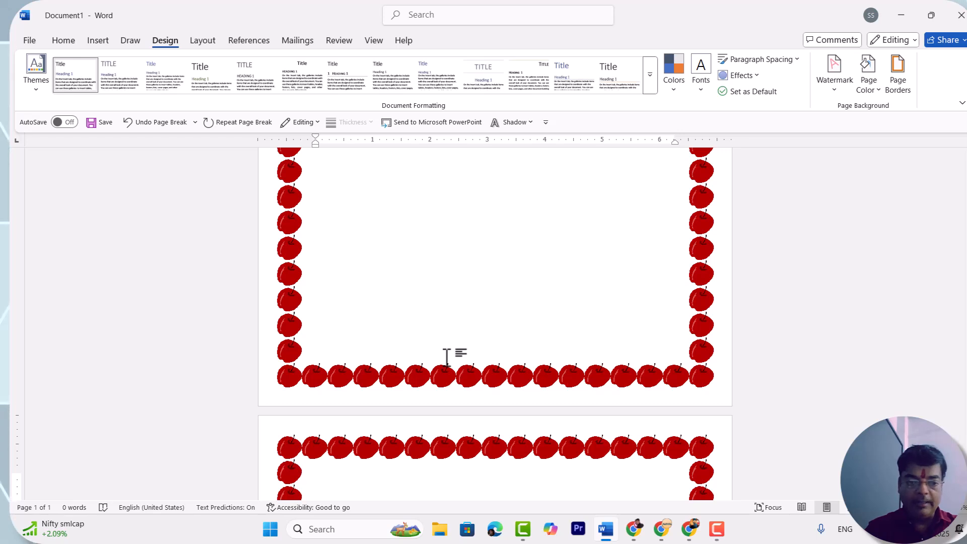
scroll(398, 198, "down", 1)
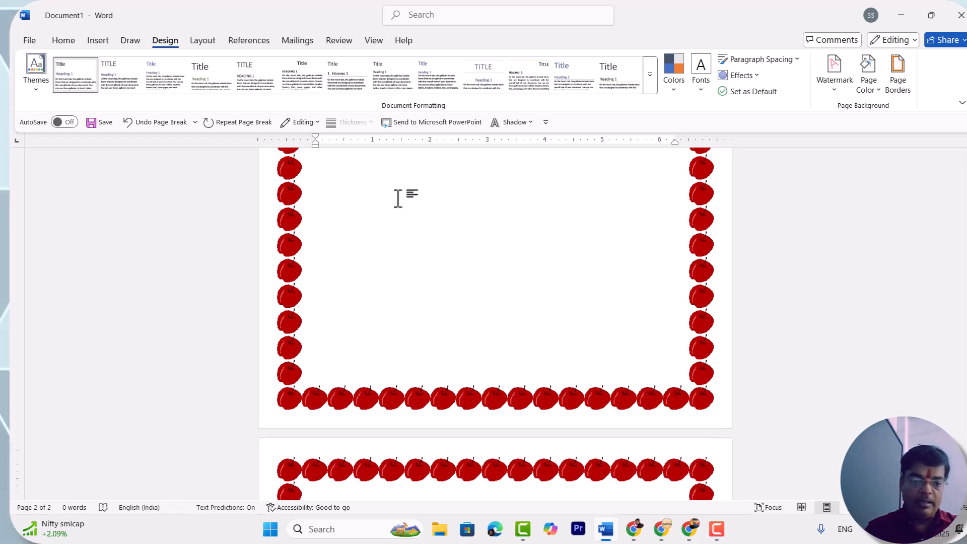
scroll(397, 199, "down", 4)
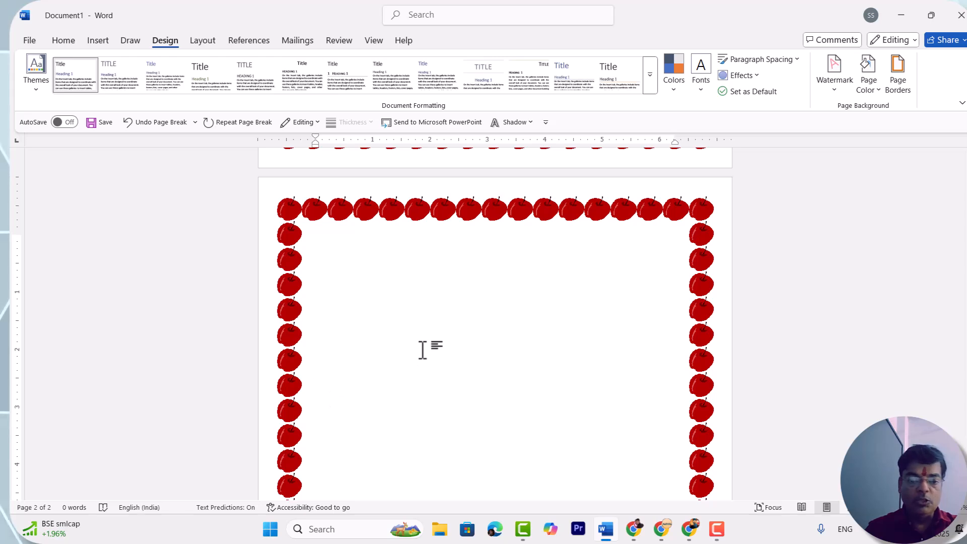
- Compare the page borders on the first and second pages
scroll(422, 348, "up", 3)
scroll(422, 350, "down", 2)
scroll(422, 349, "down", 1)
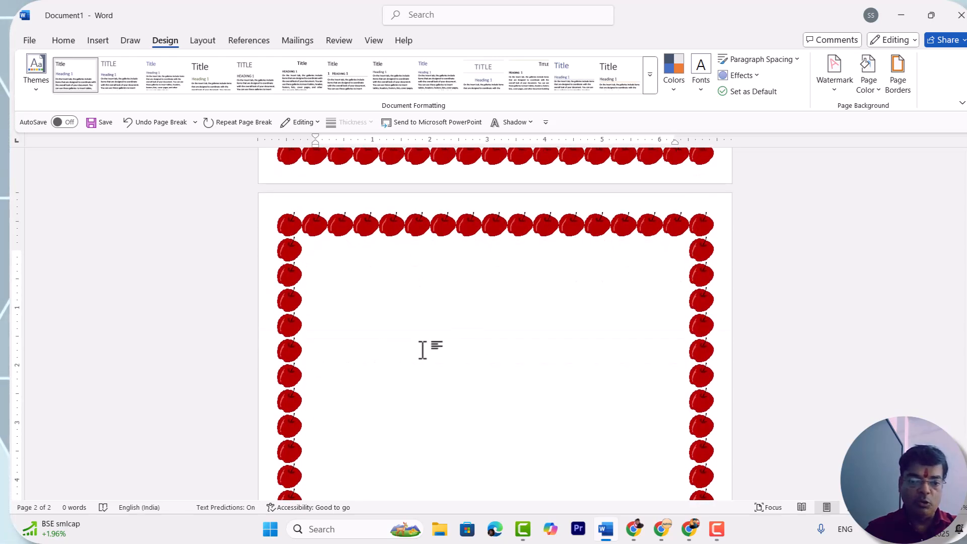
scroll(405, 357, "up", 10)
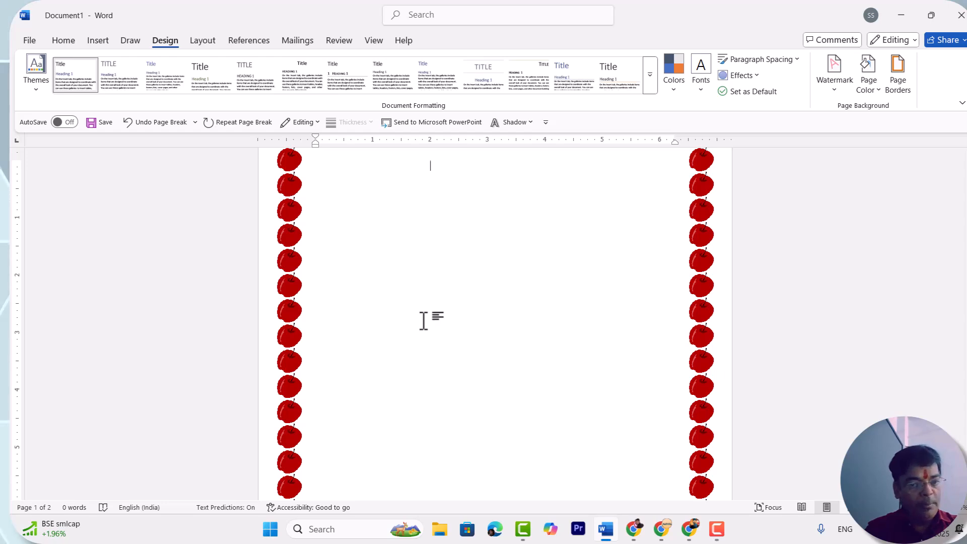
scroll(424, 321, "down", 1)
scroll(424, 321, "up", 1)
scroll(424, 321, "down", 1)
scroll(424, 321, "down", 8)
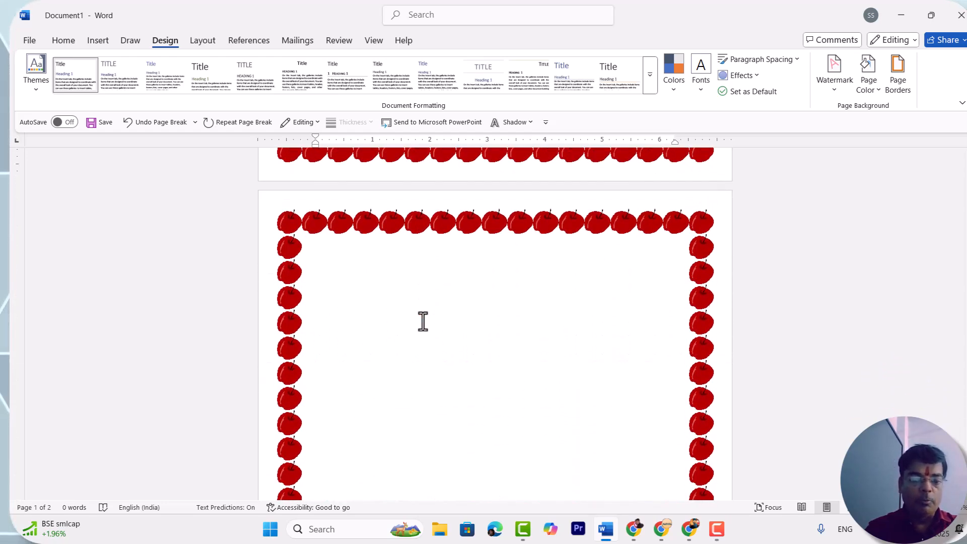
- Insert a Next Page section break with the cursor at the start of page 2
left_click(393, 299)
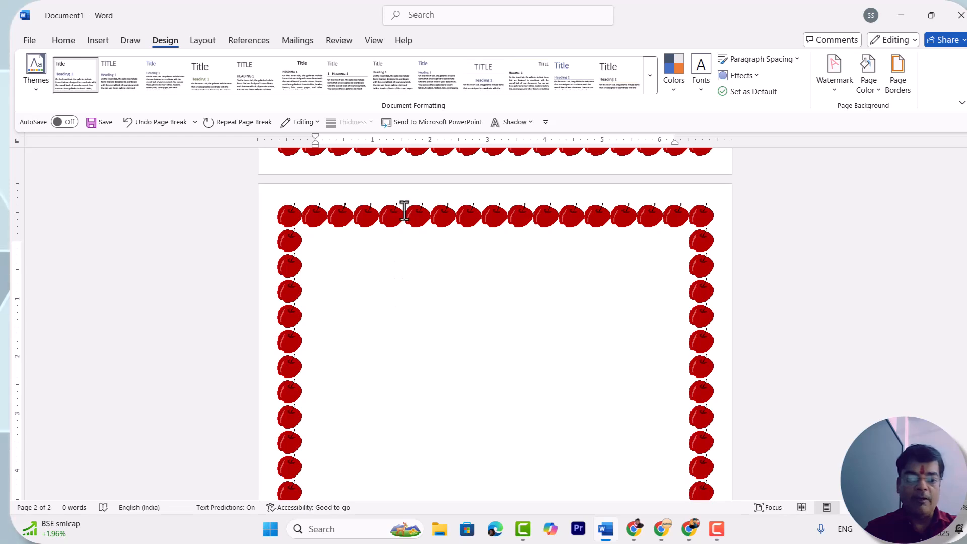
scroll(404, 209, "up", 3)
scroll(404, 493, "down", 3)
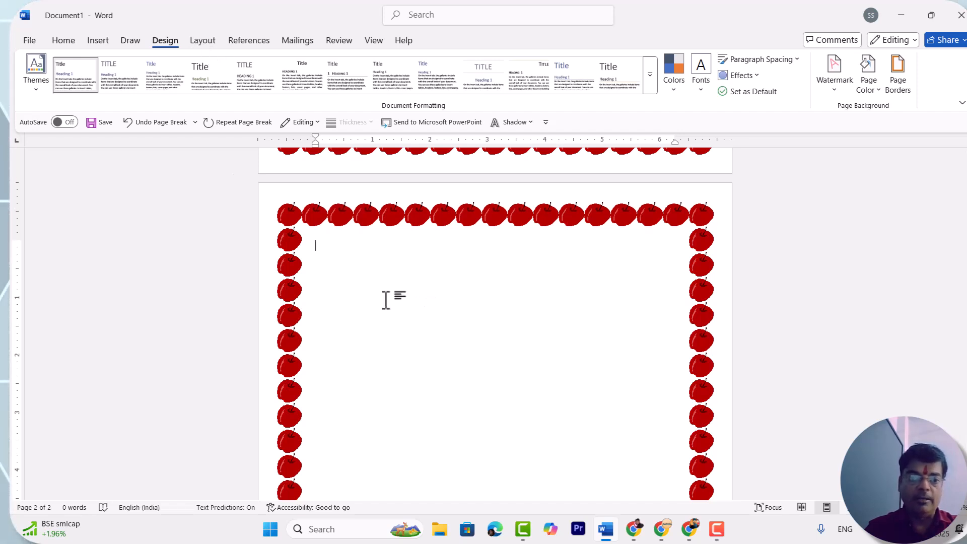
left_click(204, 40)
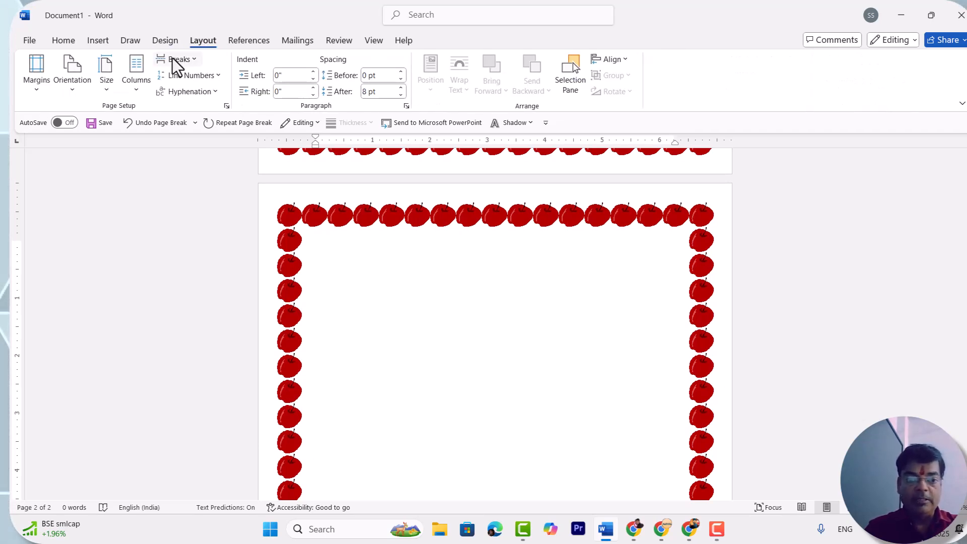
left_click(177, 60)
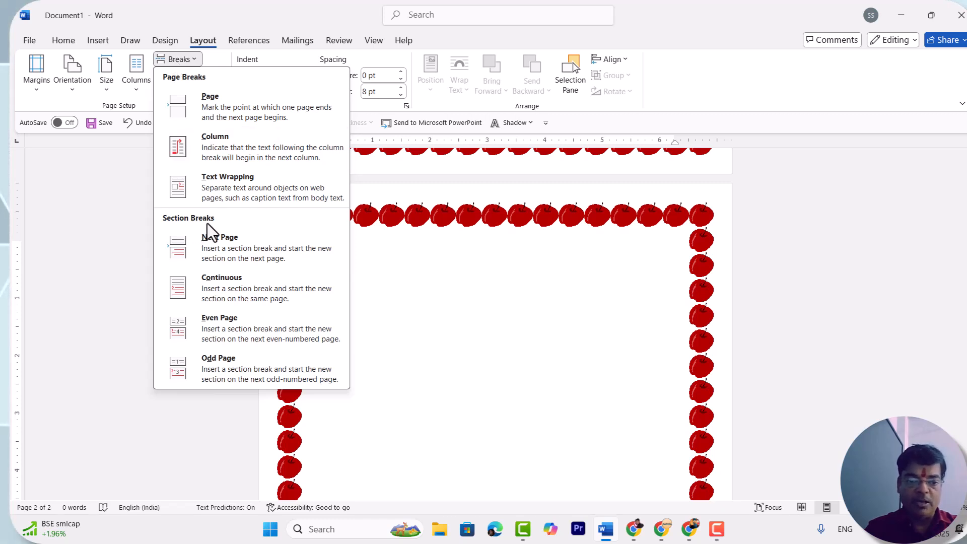
left_click(222, 247)
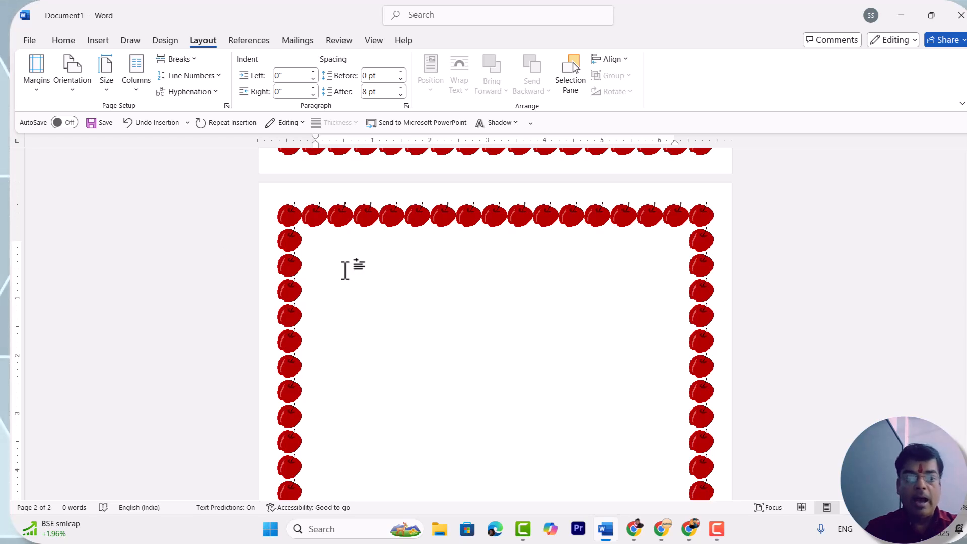
- Change the page border art to the orange cupcakes and apply it to this section only
left_click(157, 40)
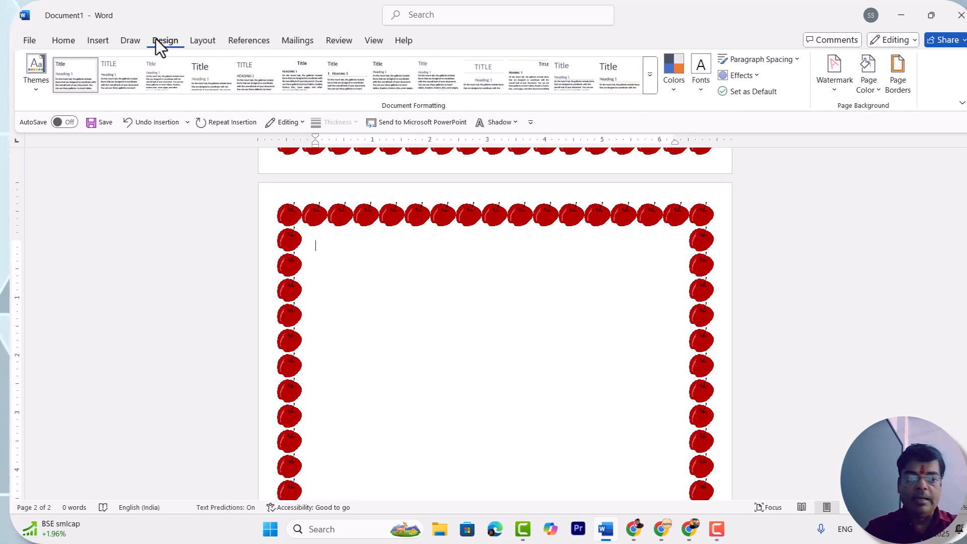
left_click(896, 74)
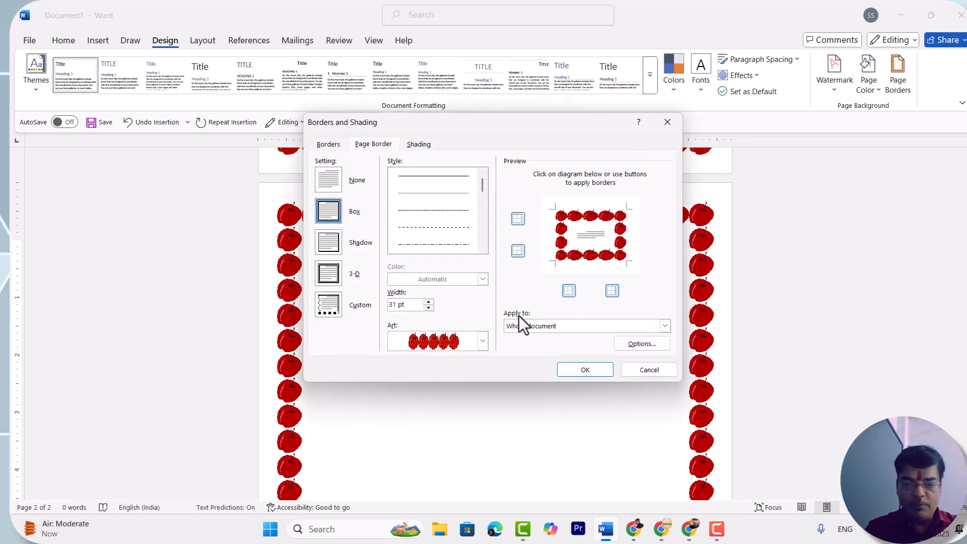
left_click(482, 341)
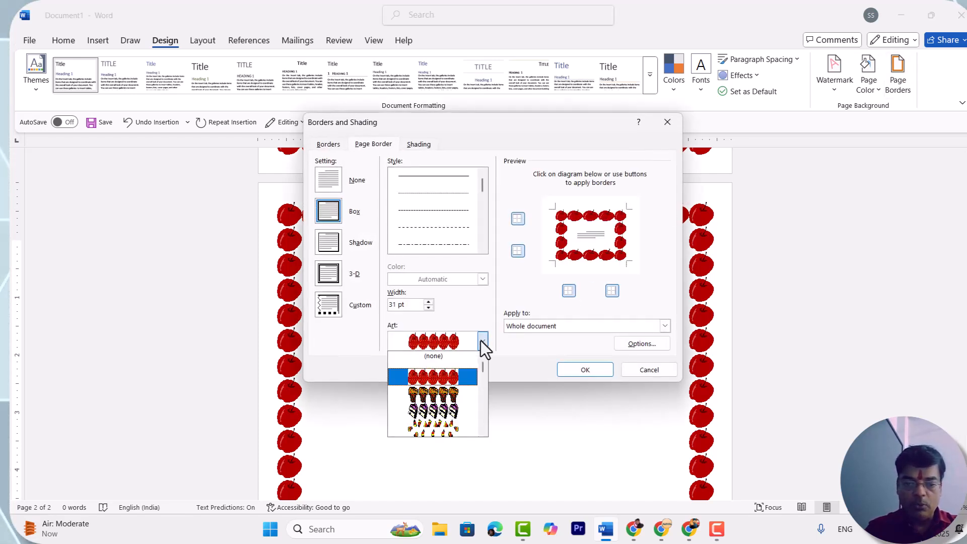
left_click(434, 395)
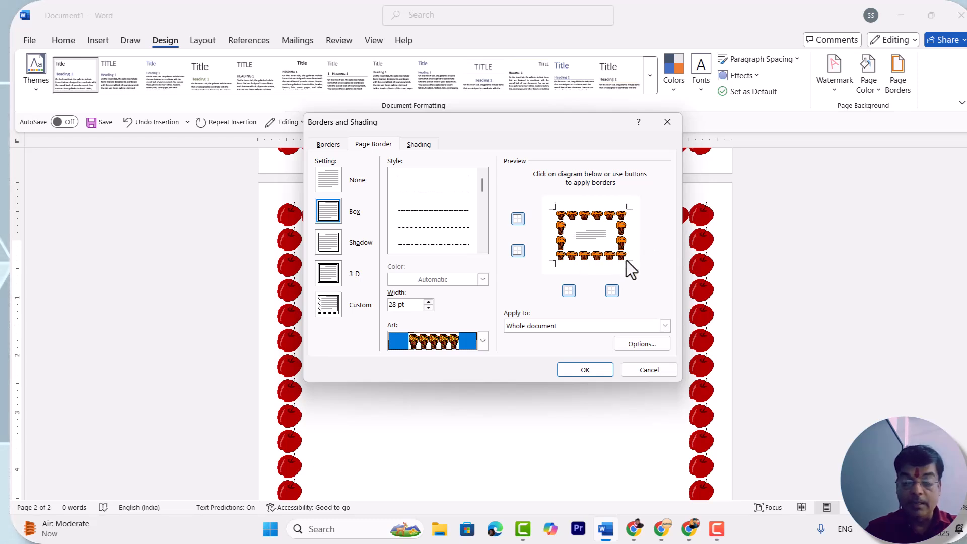
left_click(666, 329)
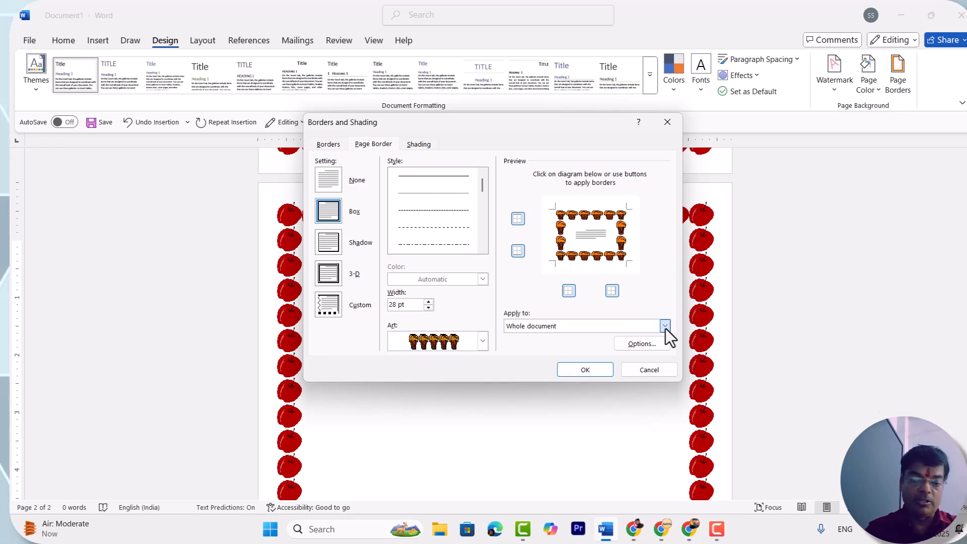
left_click(665, 326)
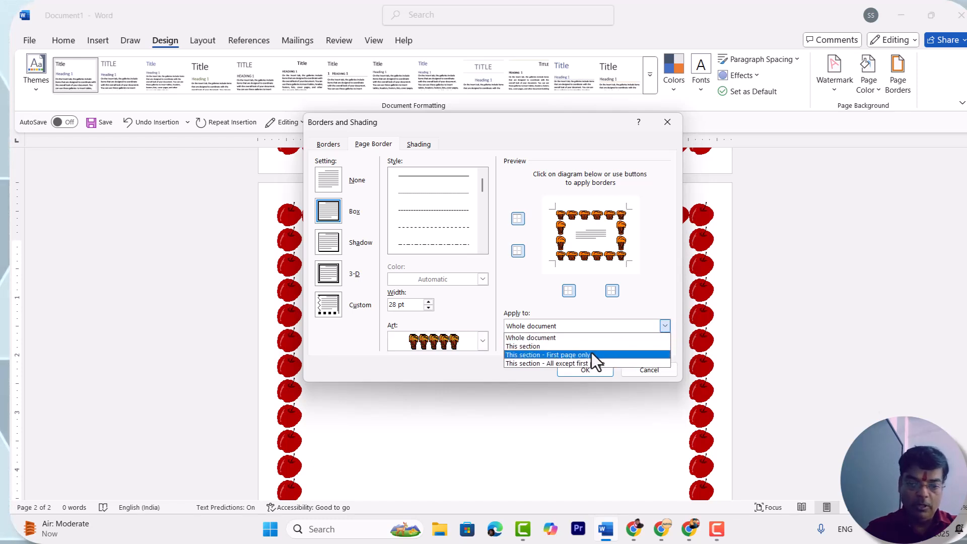
left_click(536, 346)
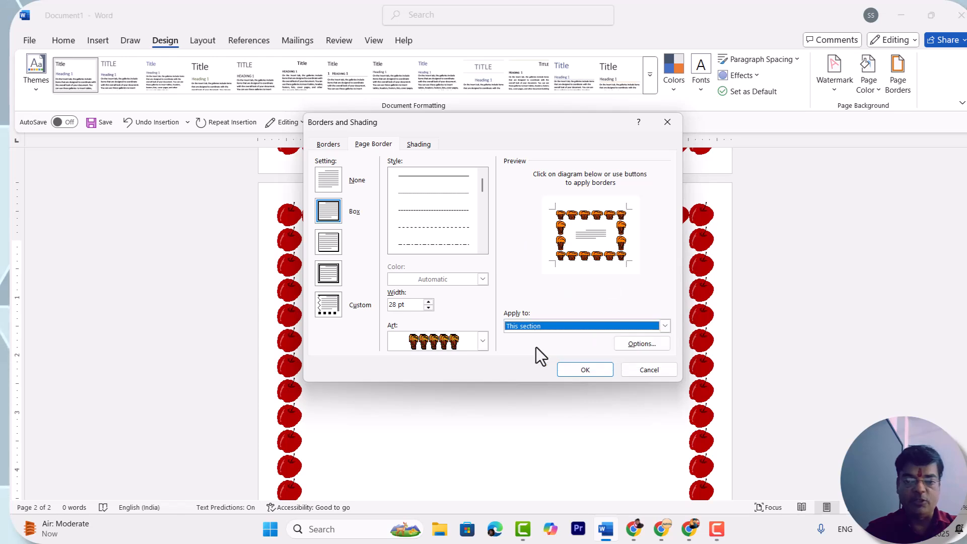
left_click(585, 370)
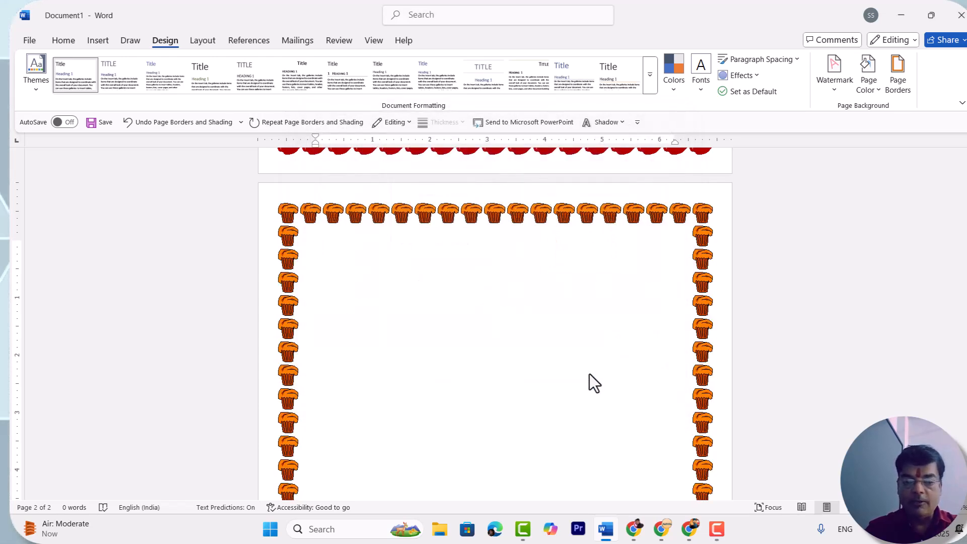
- Examine the borders on both pages to see where each art design is used
scroll(590, 373, "up", 6)
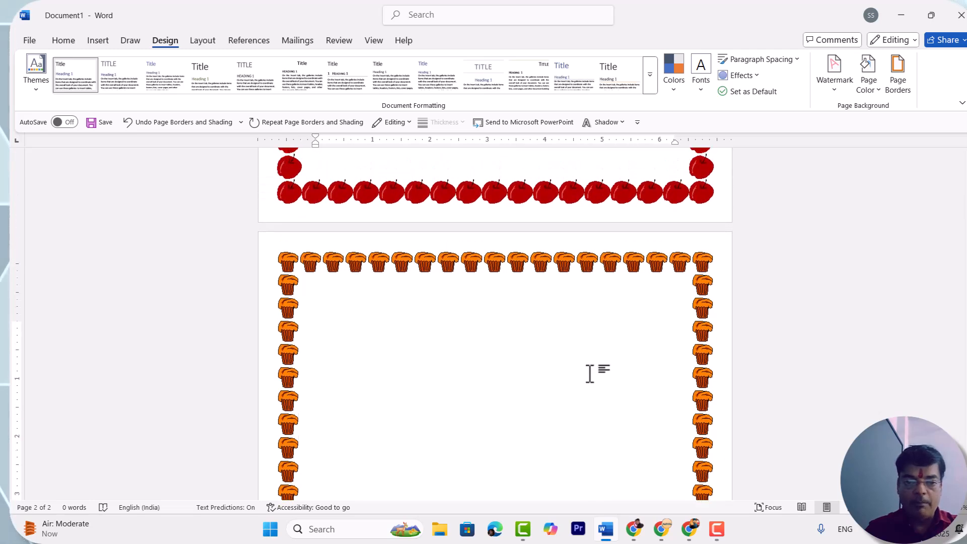
scroll(507, 274, "up", 2)
scroll(504, 267, "up", 2)
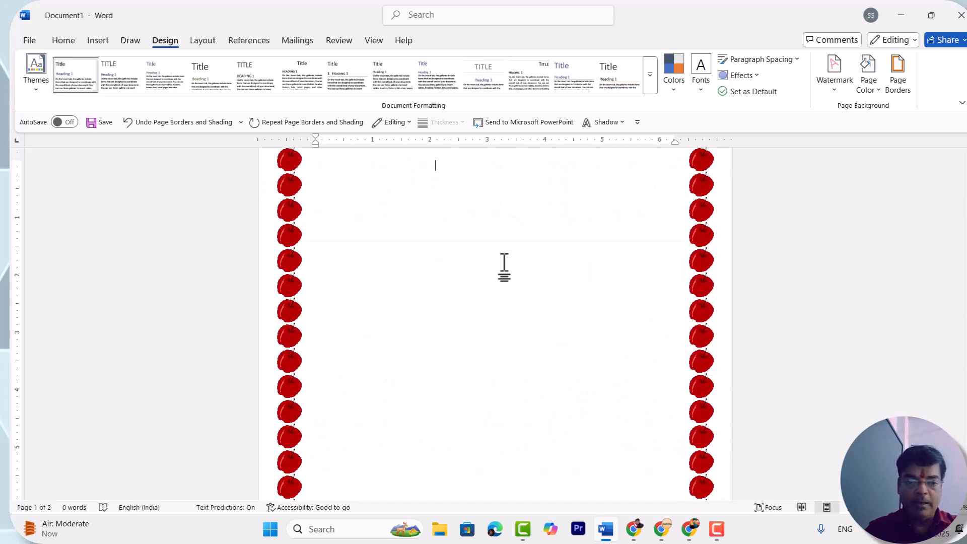
scroll(504, 267, "down", 10)
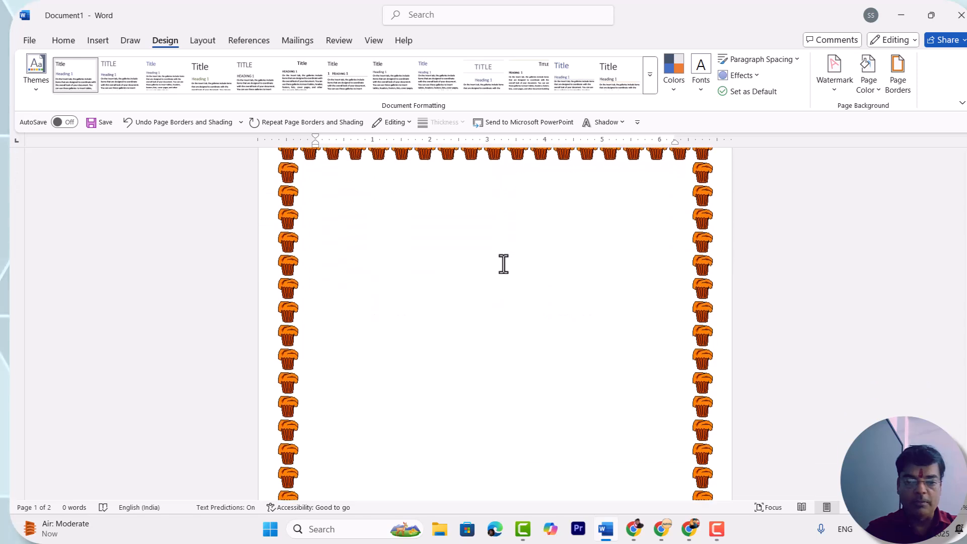
scroll(504, 264, "up", 3)
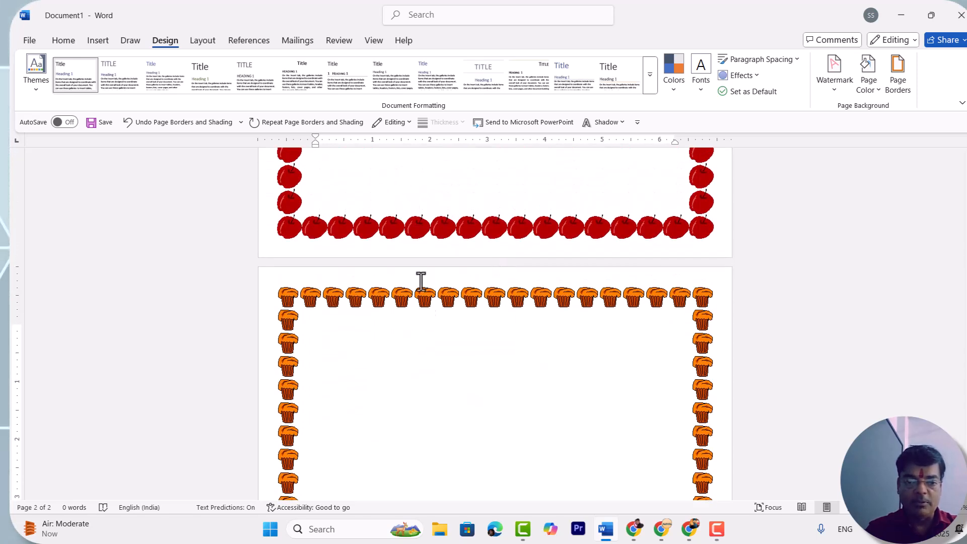
scroll(418, 366, "down", 4)
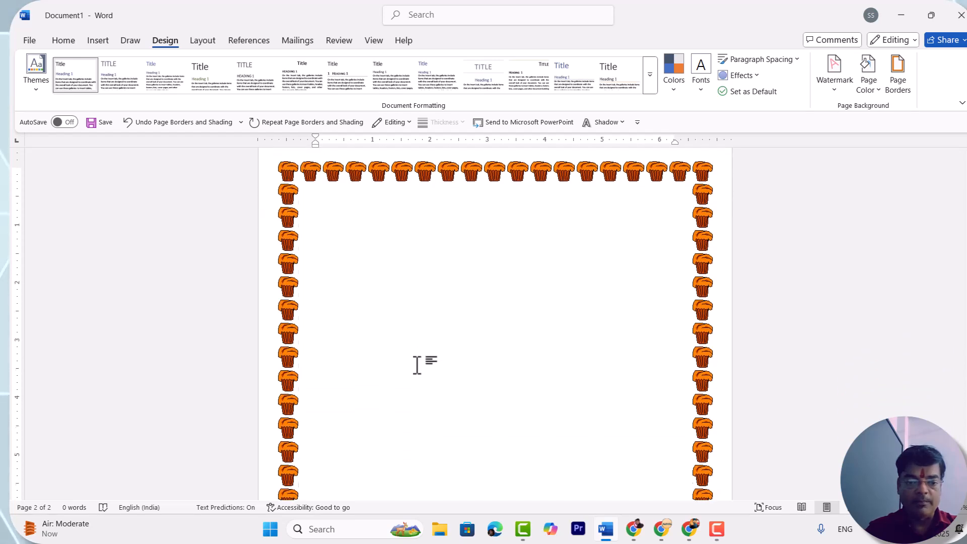
scroll(417, 365, "down", 2)
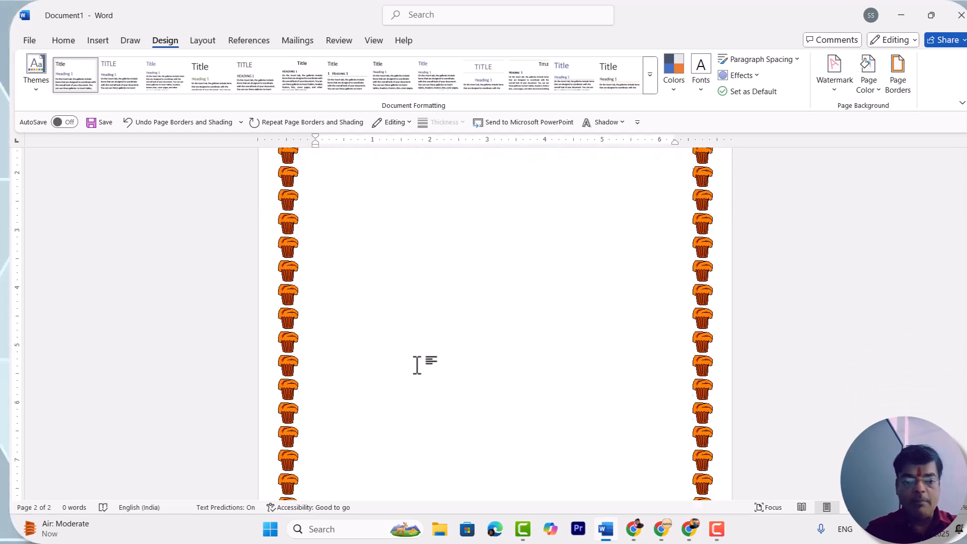
- Add a third page with a page break after the cupcake-bordered page and review its border
key("ctrl+Return")
key("ctrl+Return")
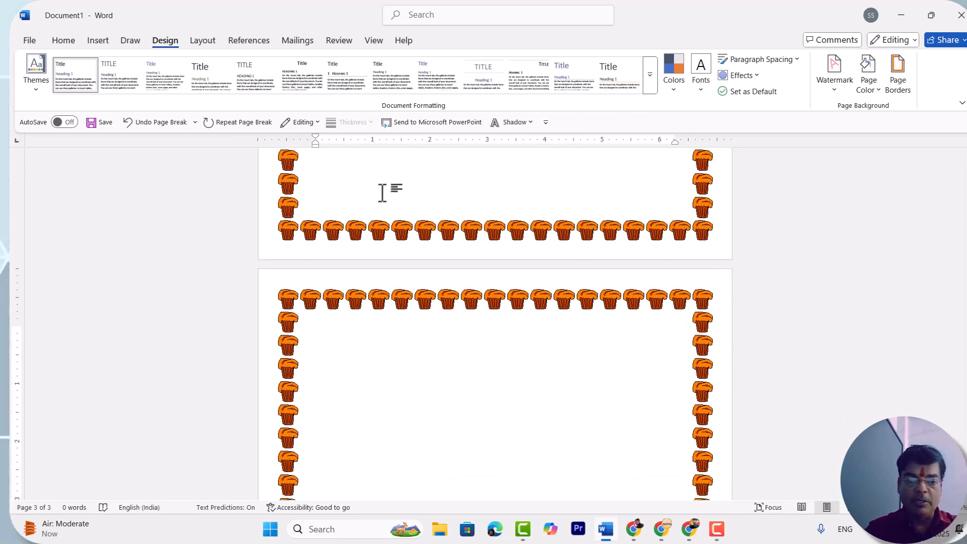
scroll(380, 195, "up", 5)
scroll(411, 318, "down", 10)
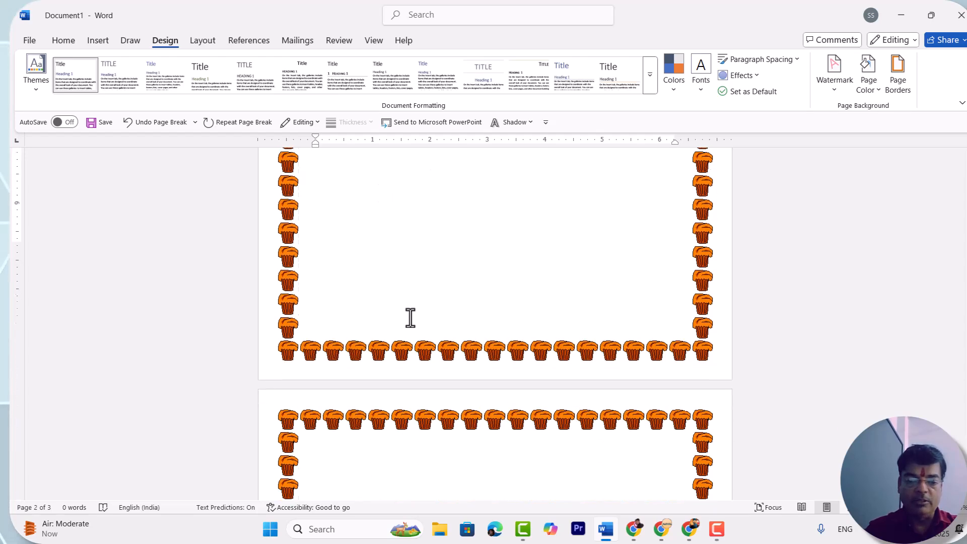
- Compare the cupcake borders on pages 2 and 3 of the document
scroll(415, 346, "up", 3)
scroll(415, 346, "up", 1)
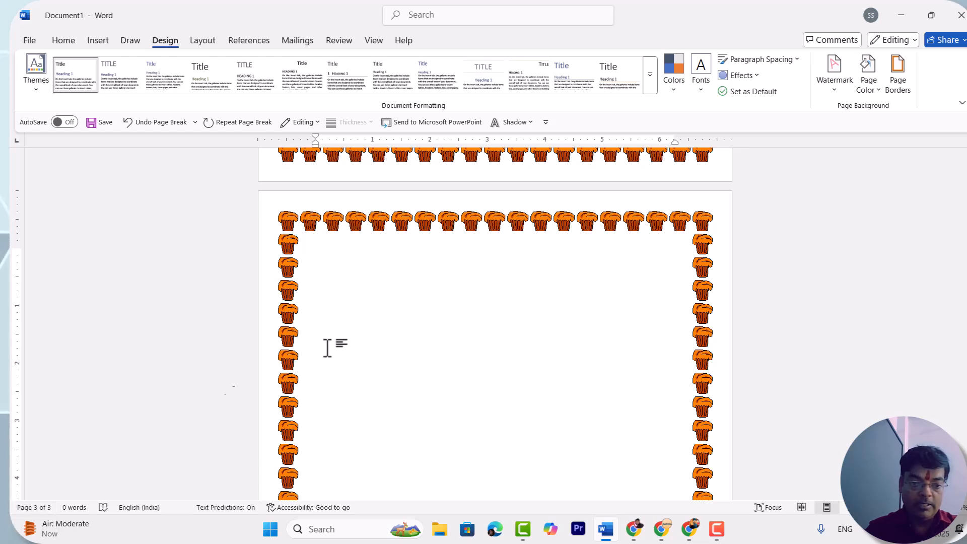
scroll(451, 342, "up", 7)
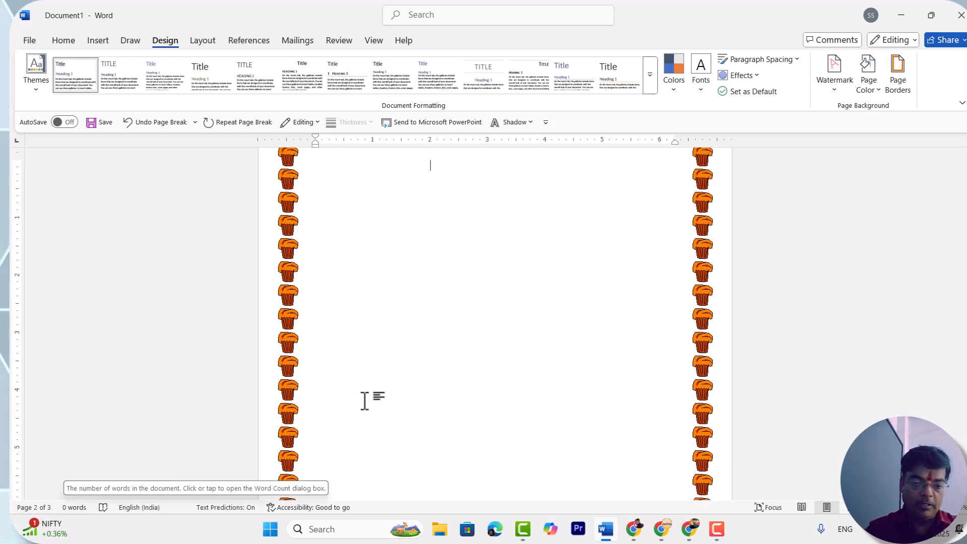
scroll(396, 364, "up", 10)
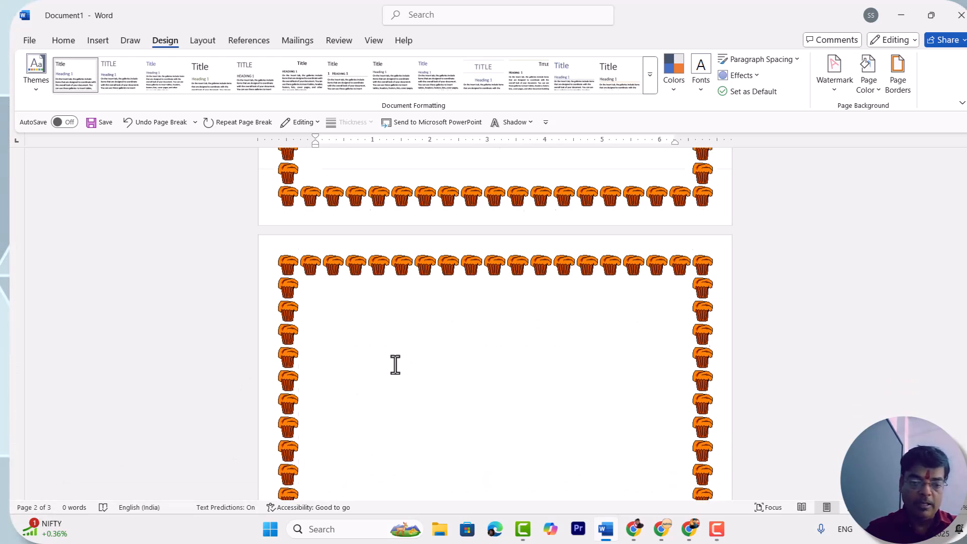
scroll(395, 365, "down", 10)
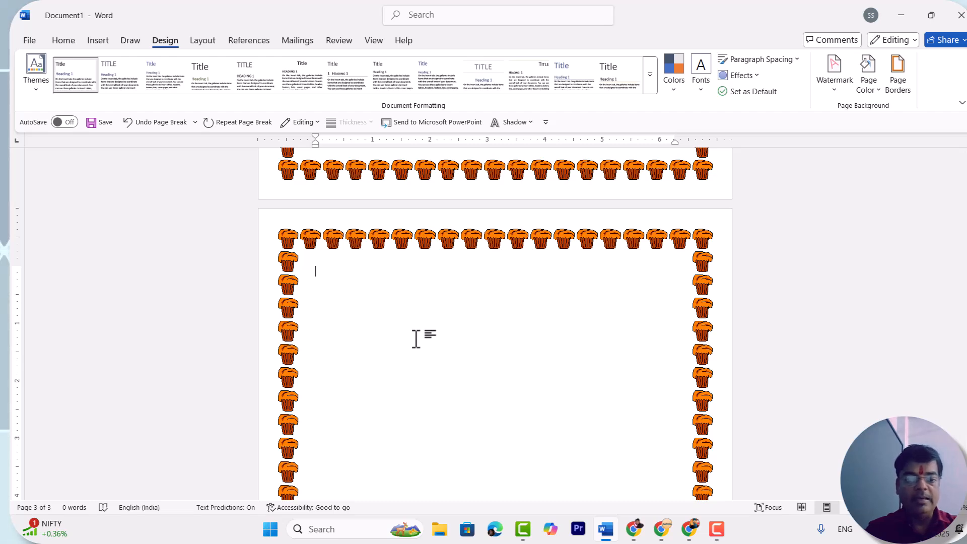
scroll(416, 339, "up", 14)
scroll(416, 339, "down", 1)
scroll(416, 339, "down", 12)
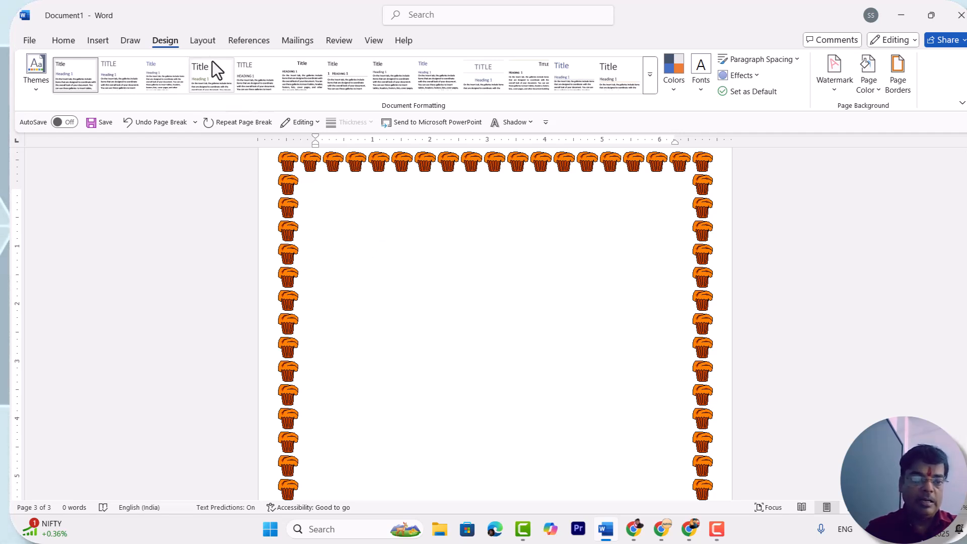
- Insert a Next Page section break with the cursor at the start of page 3
left_click(199, 41)
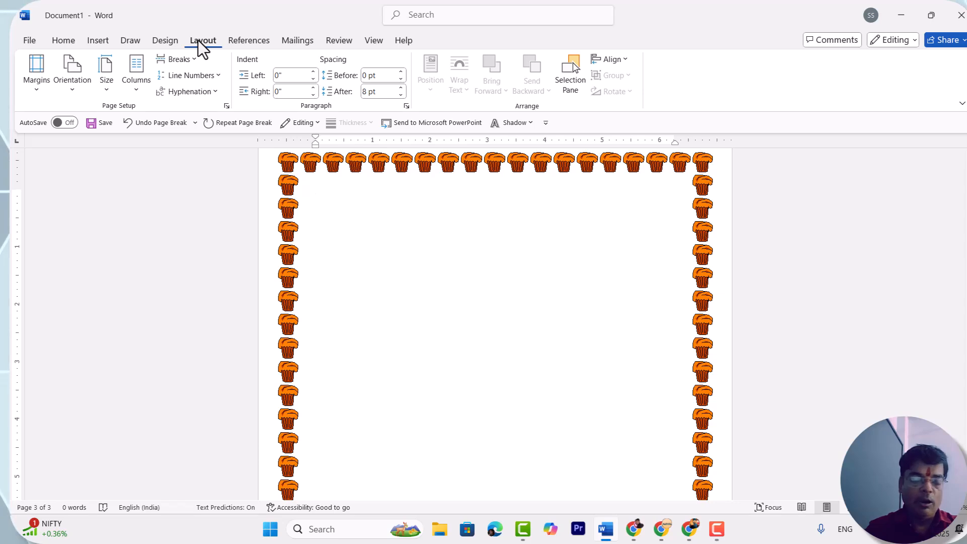
left_click(184, 59)
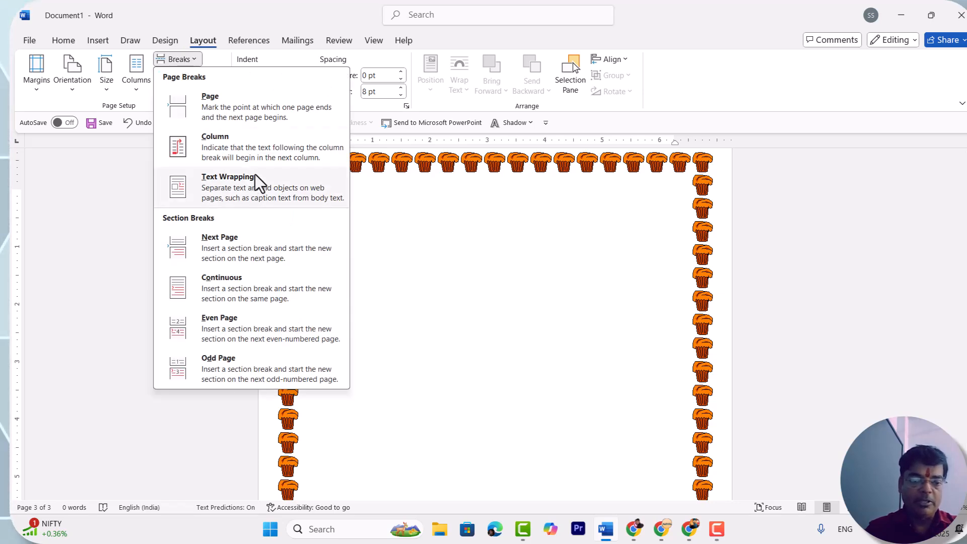
left_click(214, 238)
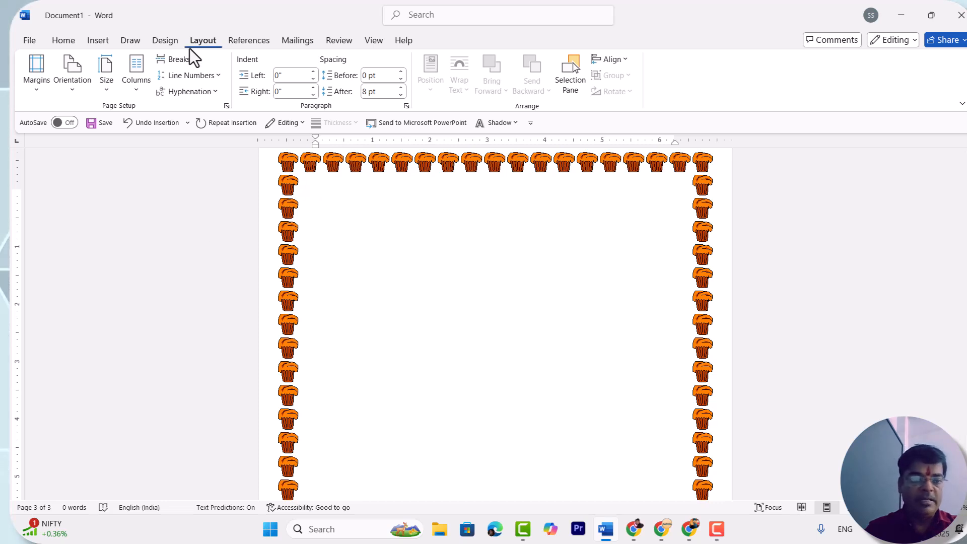
- Remove the border from page 3 by setting both the art and the border setting to none for this section only
left_click(159, 38)
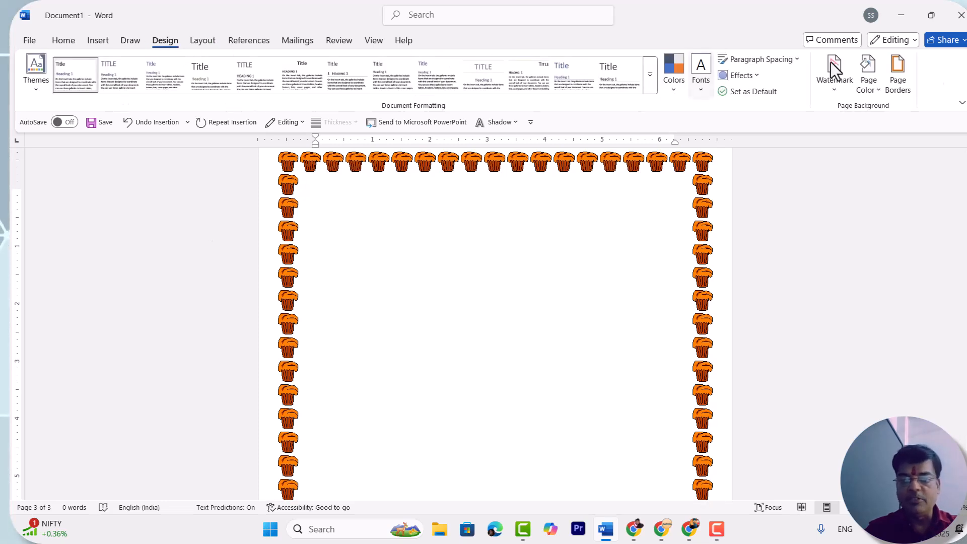
left_click(898, 80)
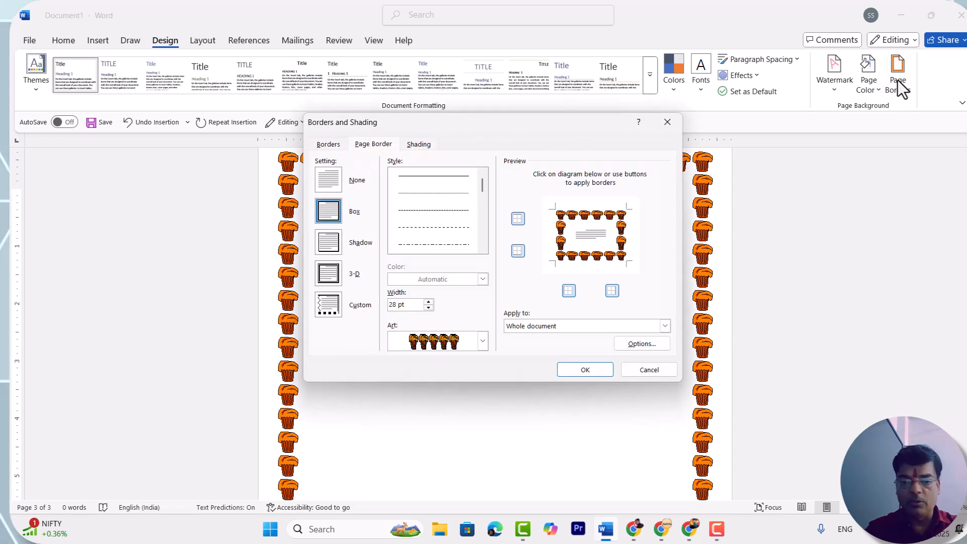
left_click(482, 340)
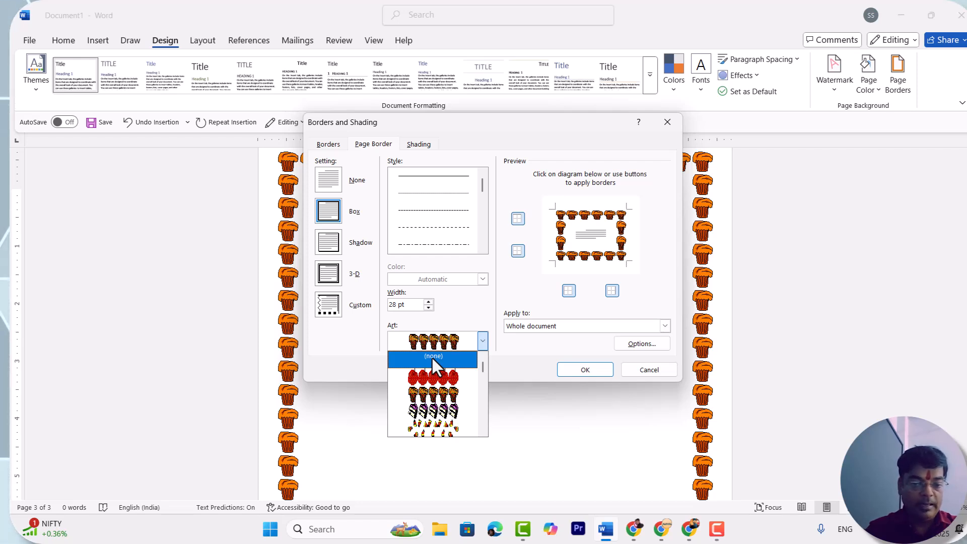
left_click(431, 356)
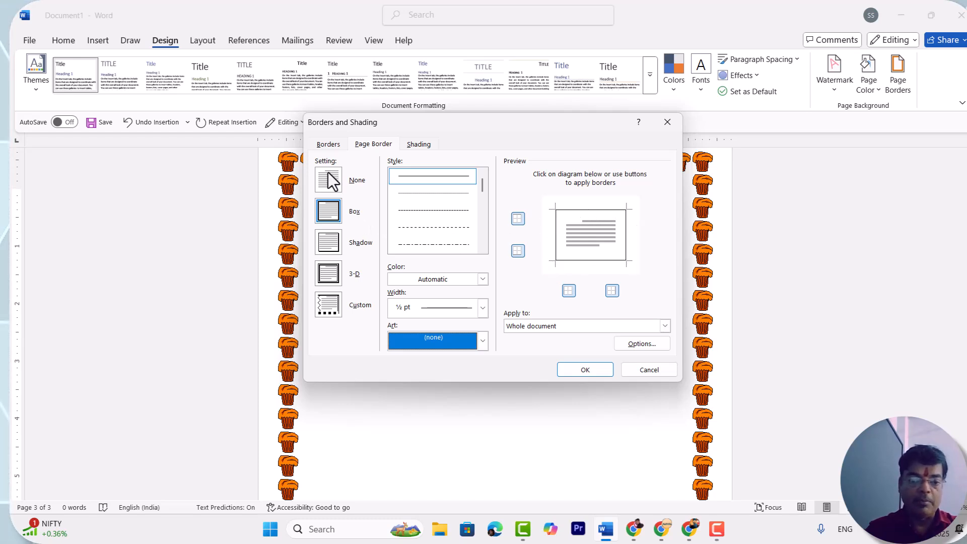
left_click(327, 187)
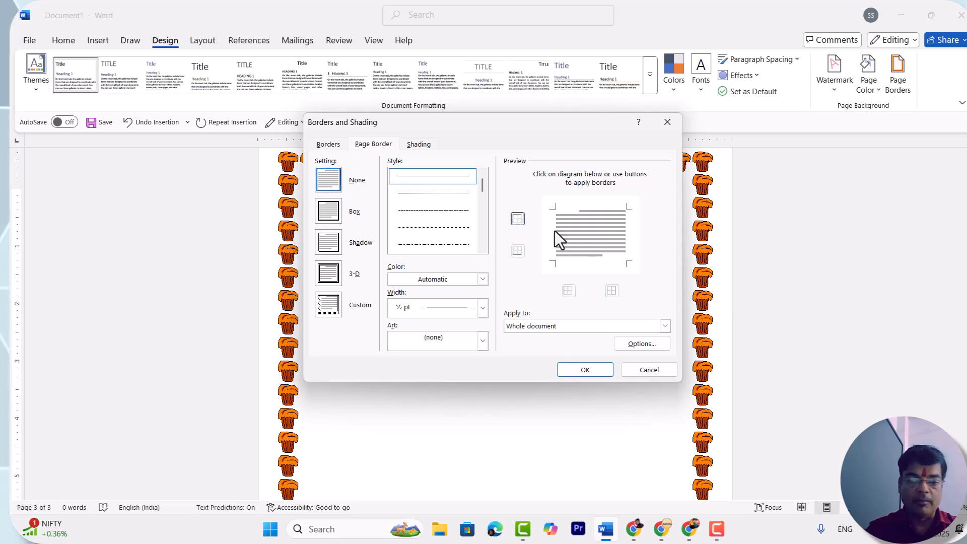
left_click(665, 327)
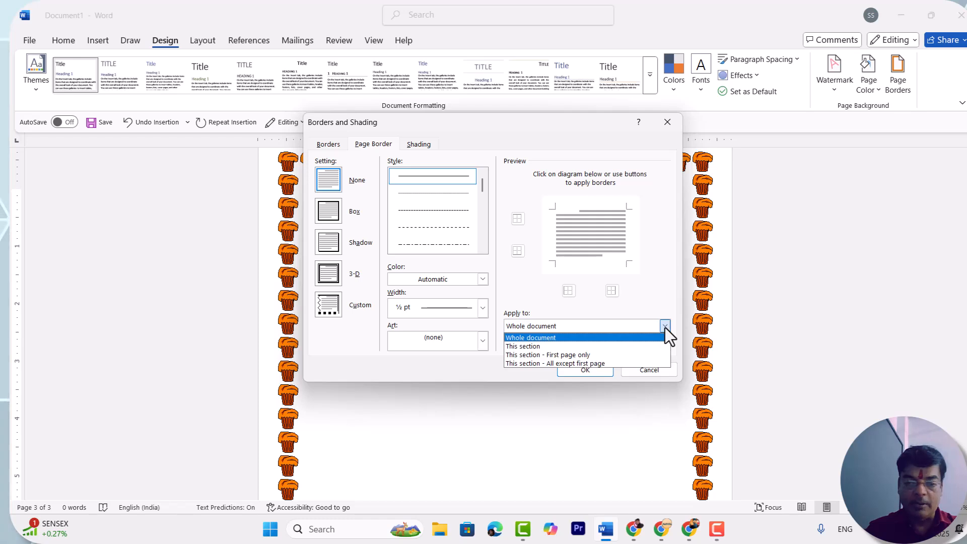
left_click(573, 348)
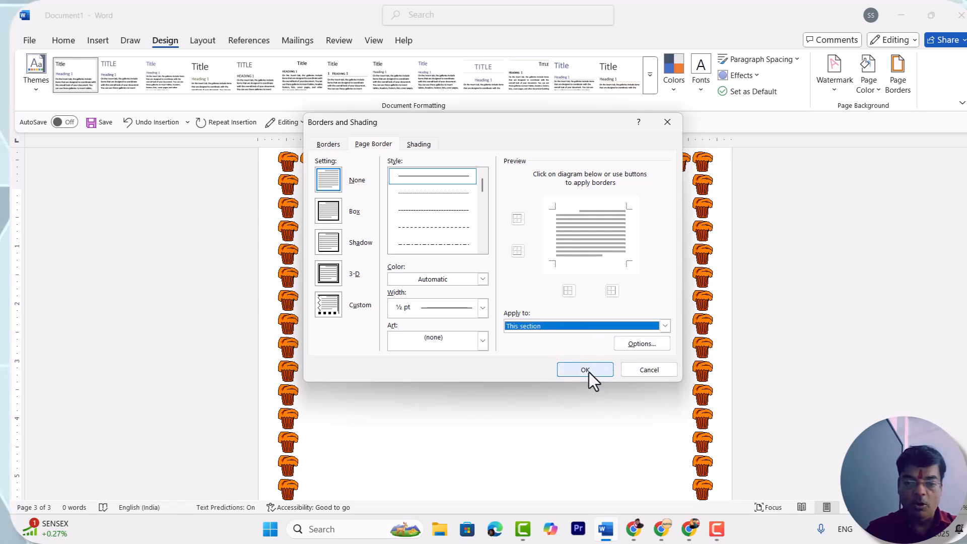
left_click(588, 369)
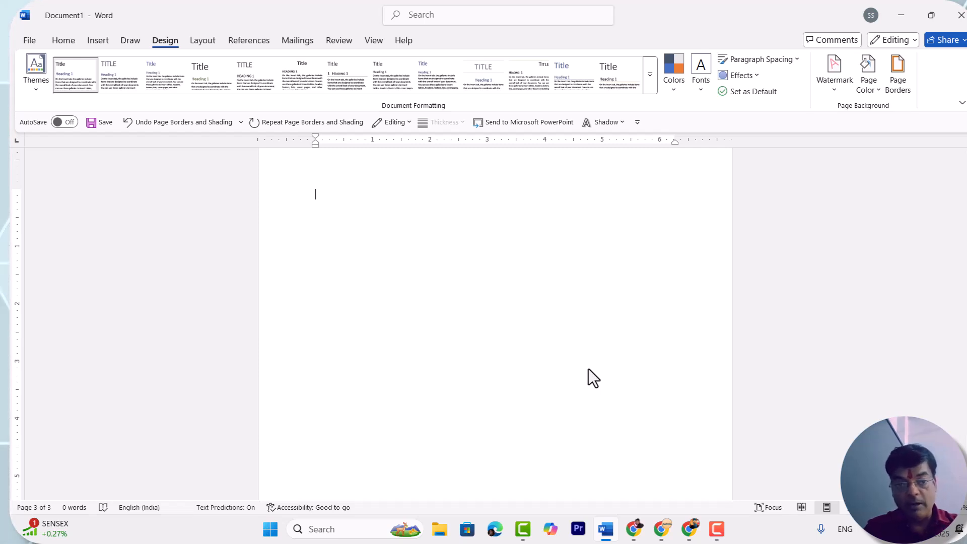
- Examine all three pages to check which border each one carries, undoing any accidental formatting
scroll(589, 369, "up", 3)
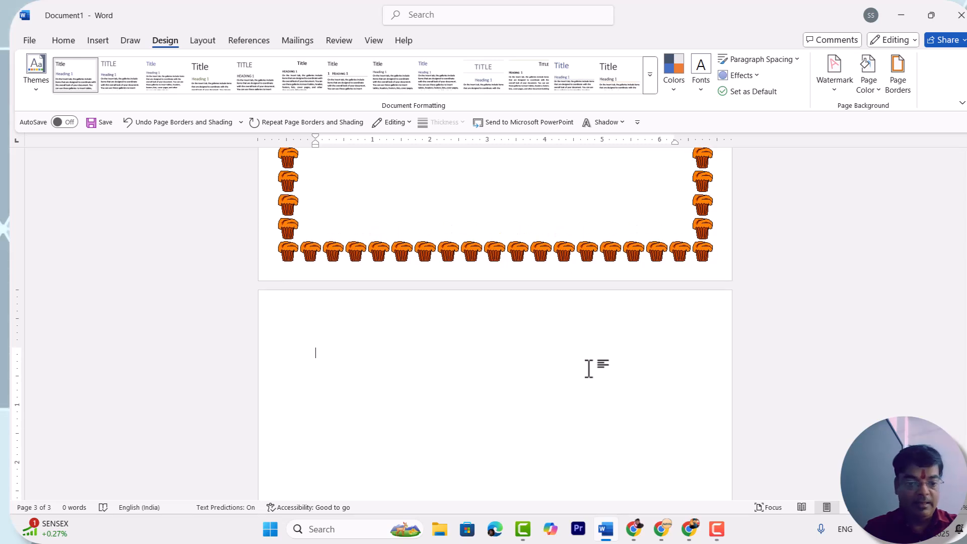
double_click(434, 381)
key("ctrl+z")
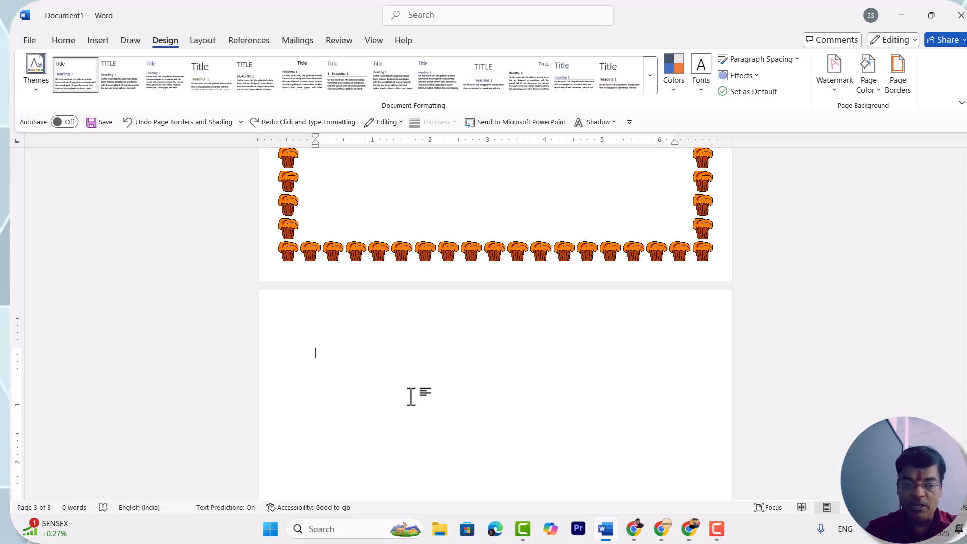
scroll(411, 397, "up", 1)
scroll(411, 397, "down", 2)
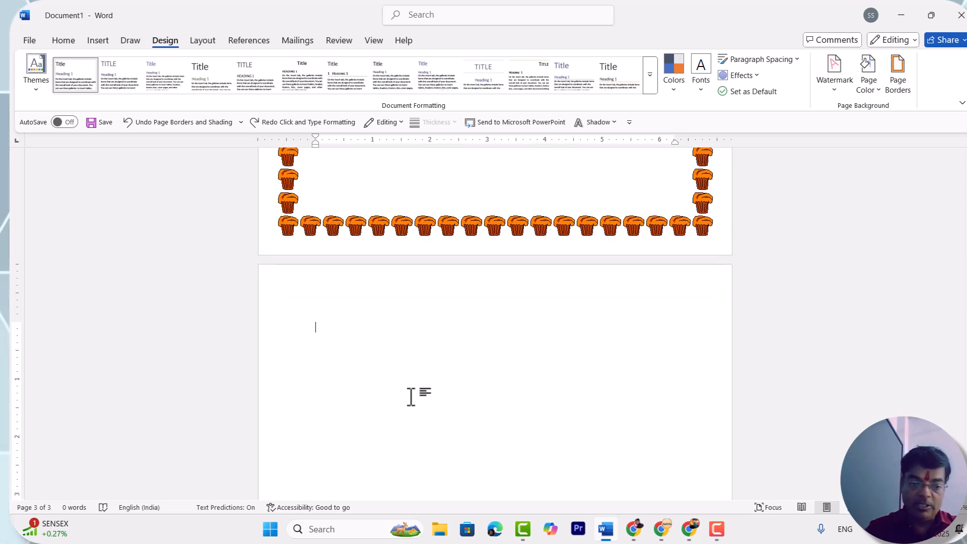
scroll(411, 397, "up", 6)
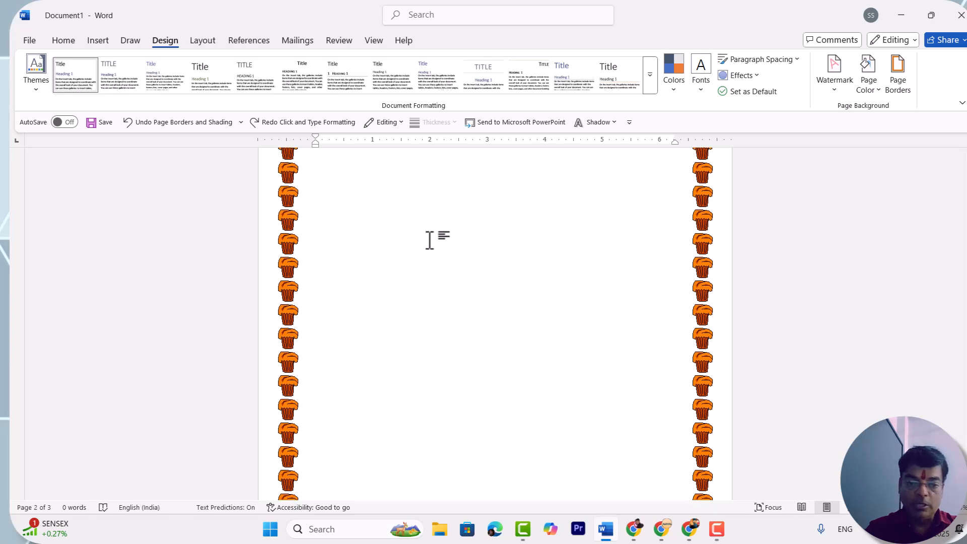
scroll(430, 241, "up", 5)
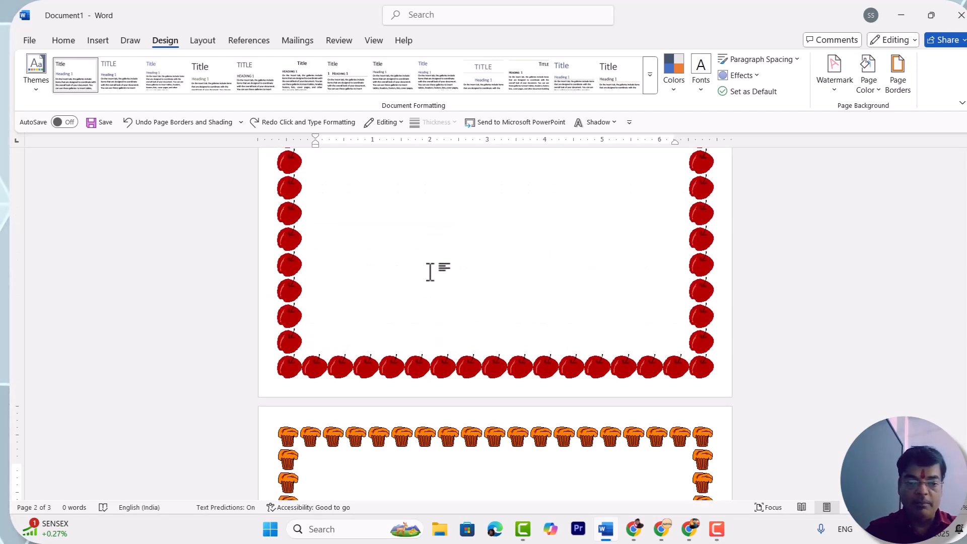
scroll(430, 272, "up", 5)
scroll(429, 272, "down", 5)
scroll(430, 272, "down", 15)
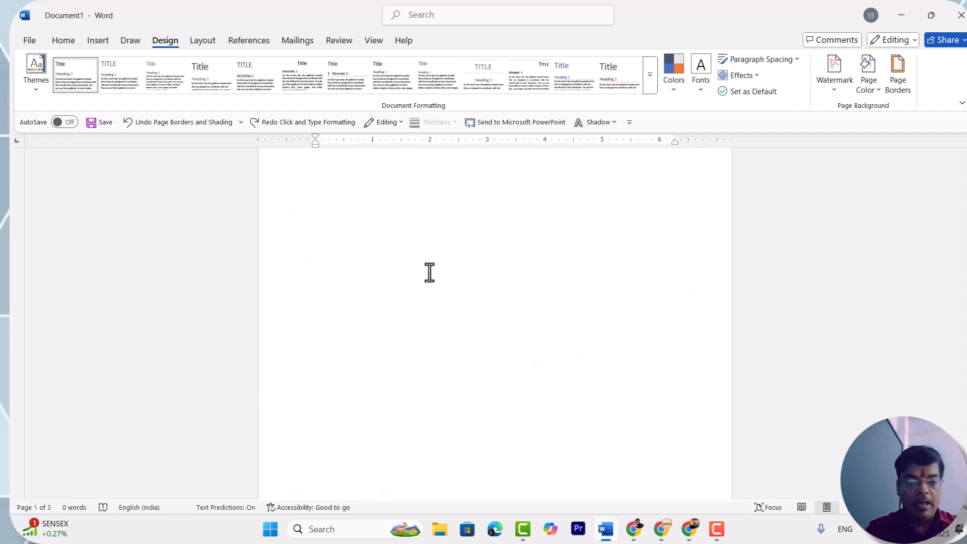
- Add a fourth page with a page break from the start of the borderless page 3
left_click(430, 272)
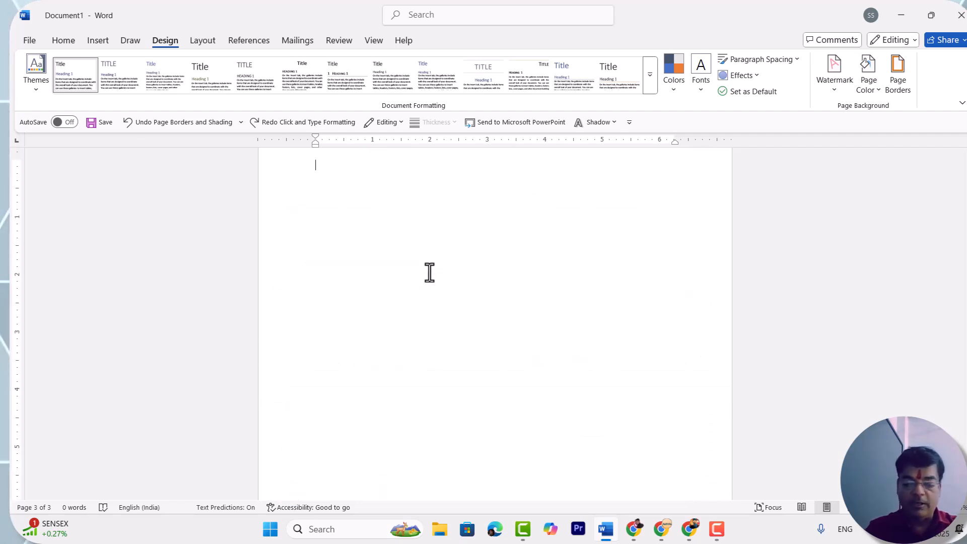
key("ctrl+Return")
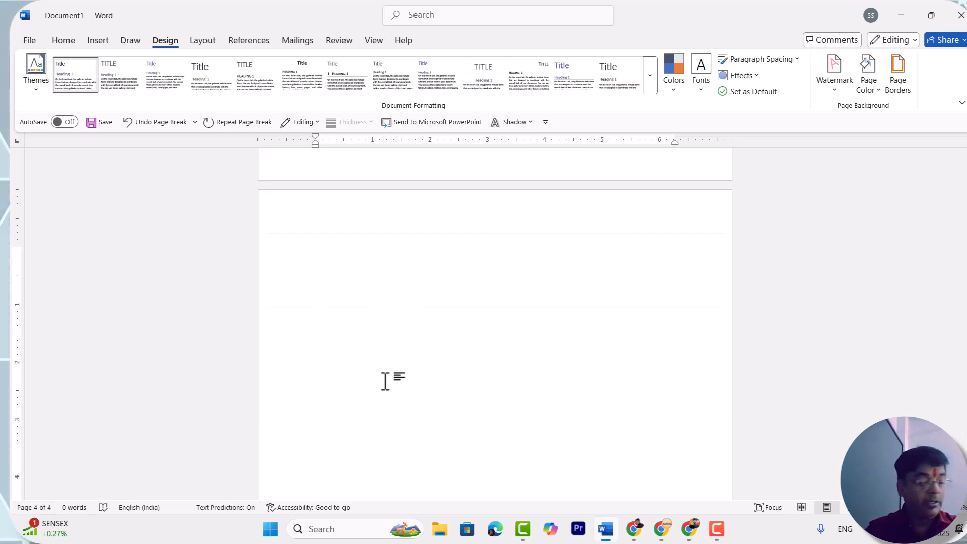
scroll(351, 352, "up", 3)
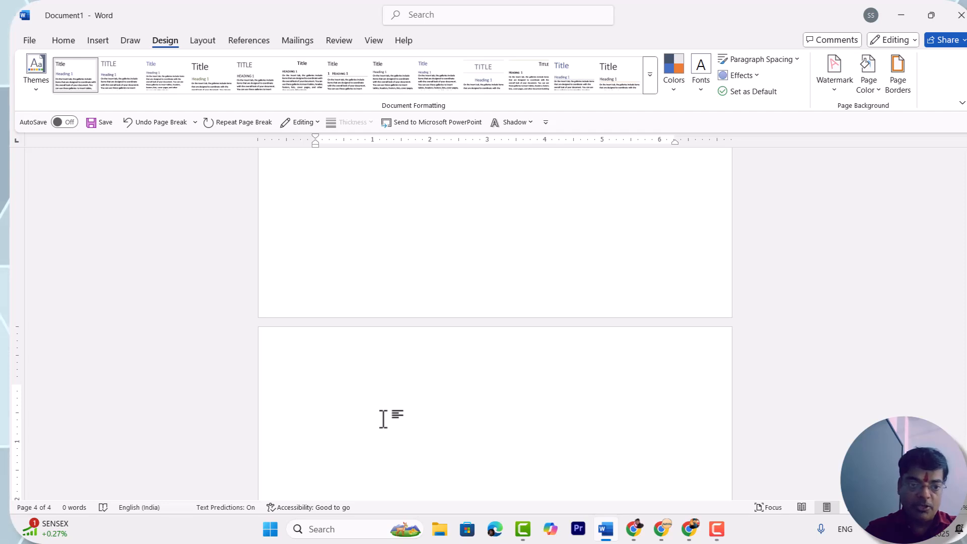
- Insert a Next Page section break with the cursor at the start of page 4
left_click(198, 40)
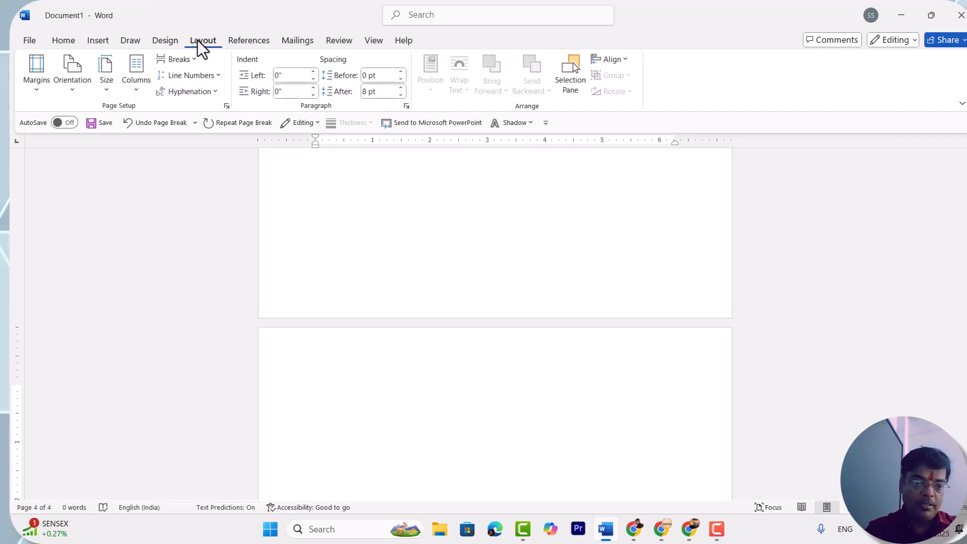
left_click(177, 63)
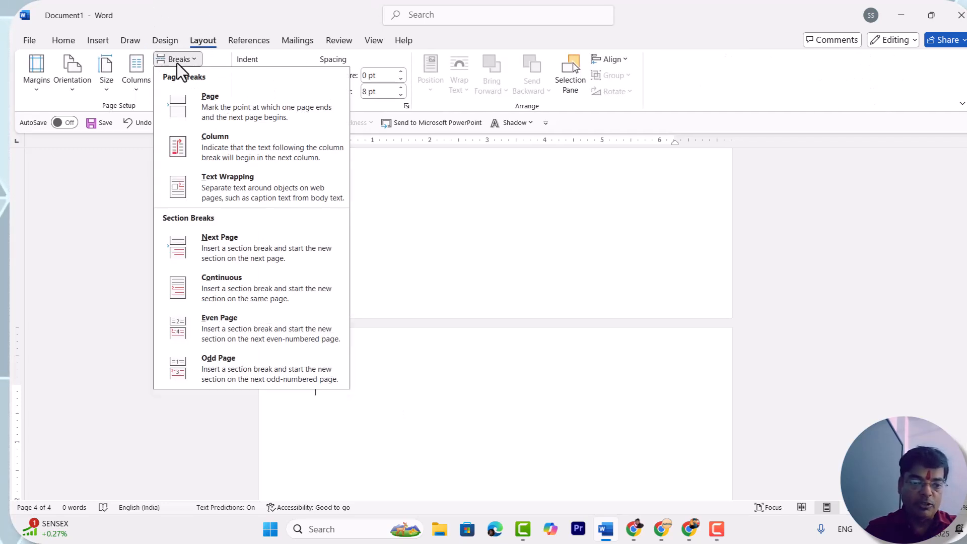
left_click(216, 246)
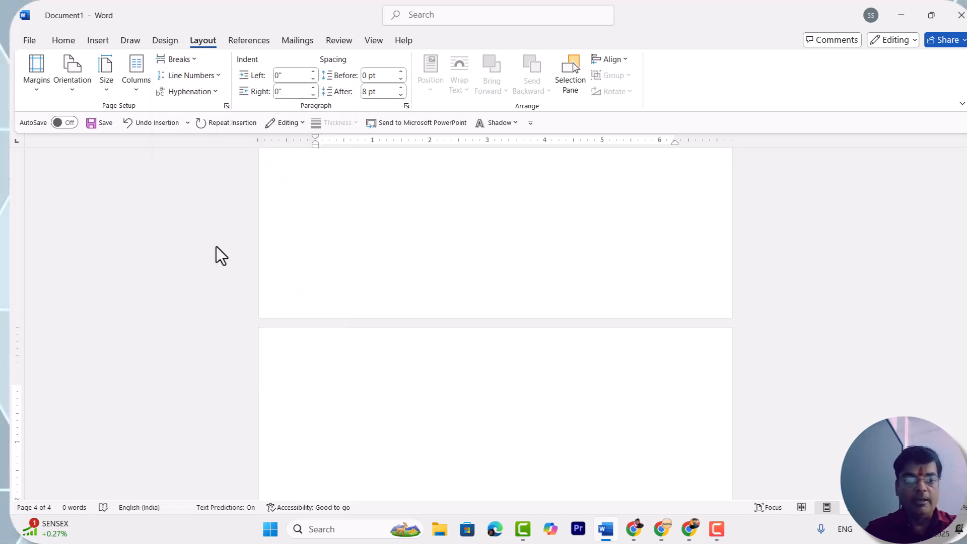
- Apply a plain Box page border without art to page 4, limited to this section, and review it
left_click(161, 39)
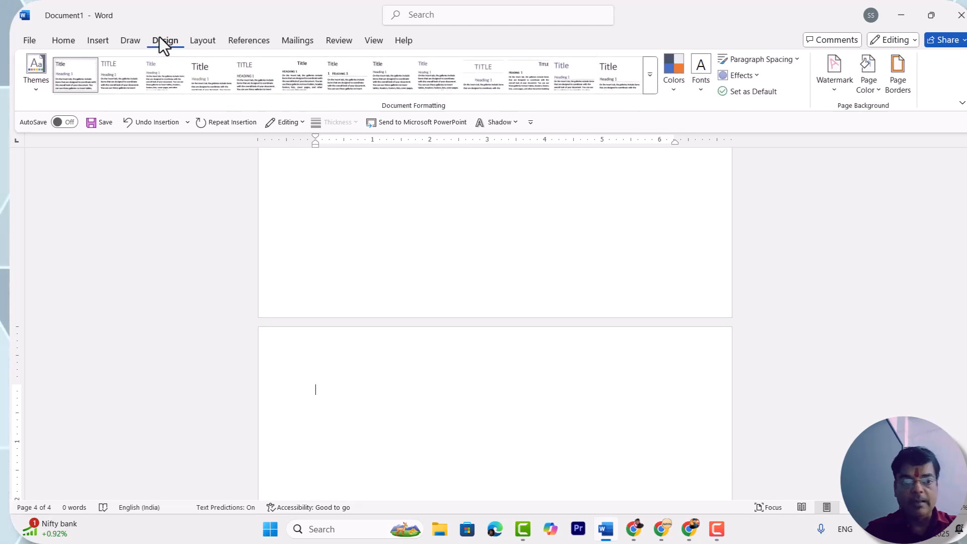
left_click(894, 73)
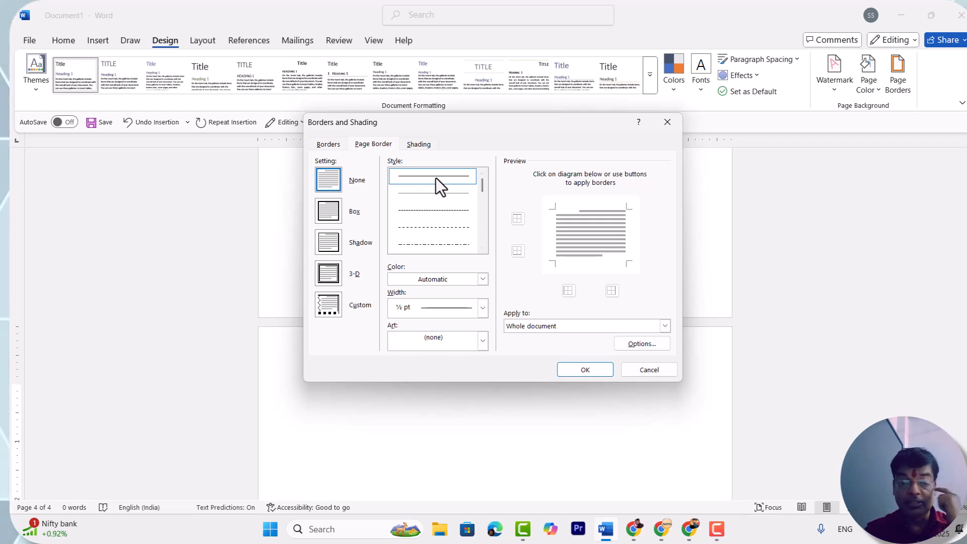
left_click(328, 210)
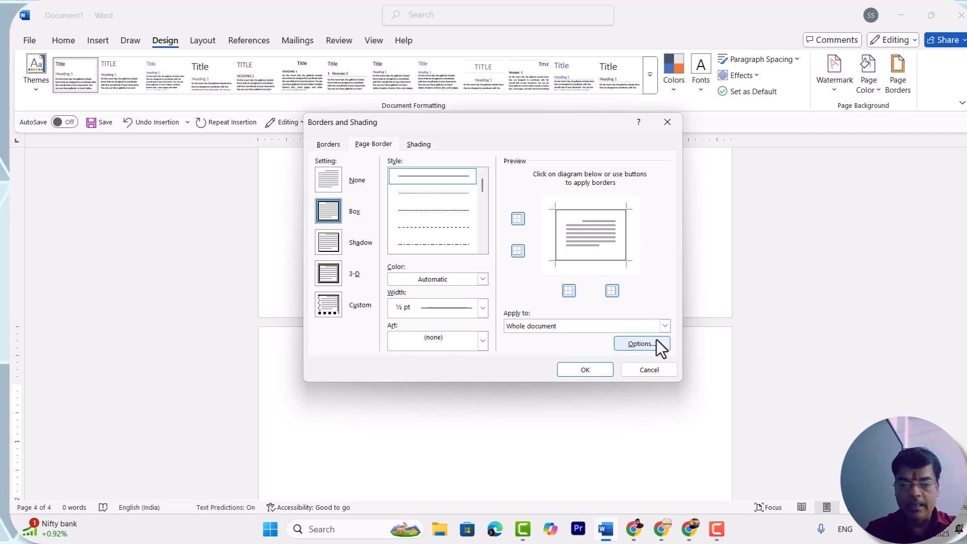
left_click(666, 325)
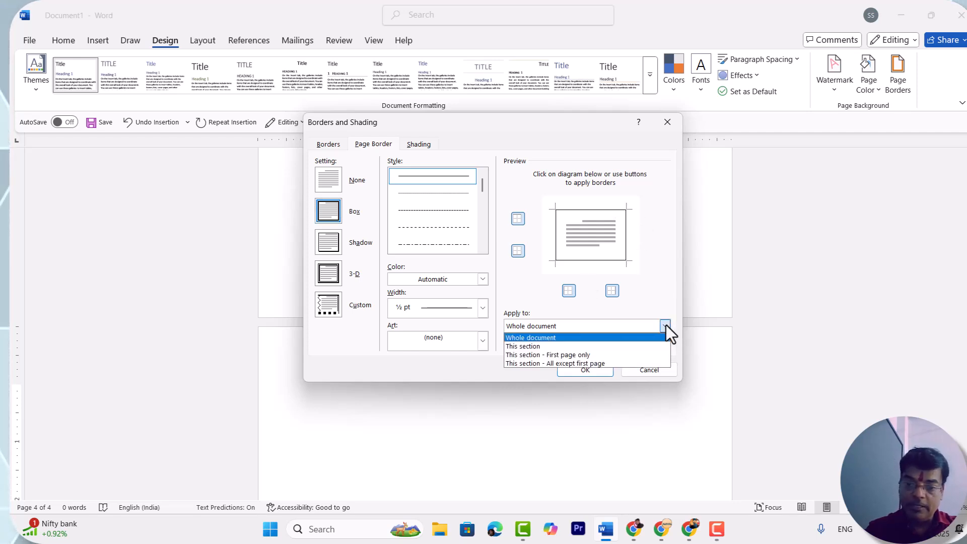
left_click(606, 346)
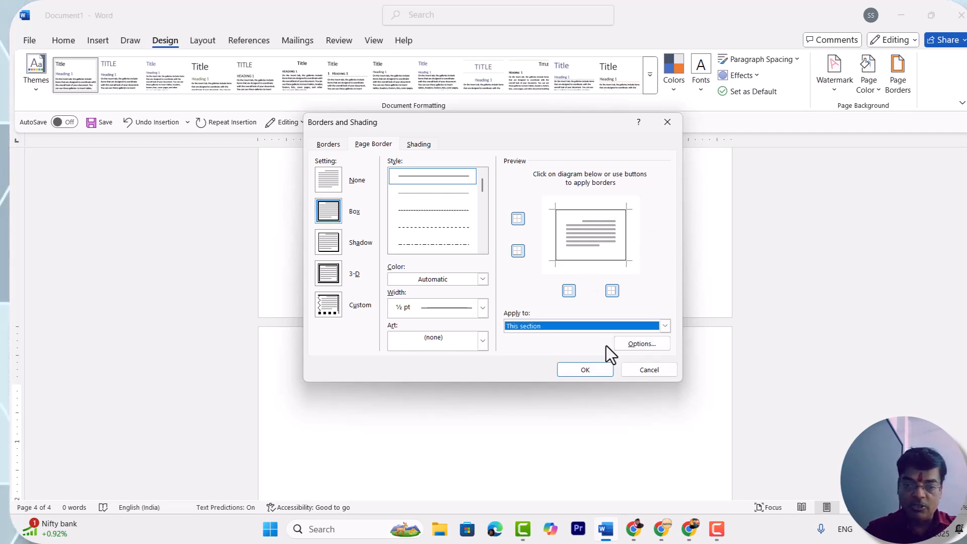
left_click(592, 370)
scroll(592, 376, "down", 5)
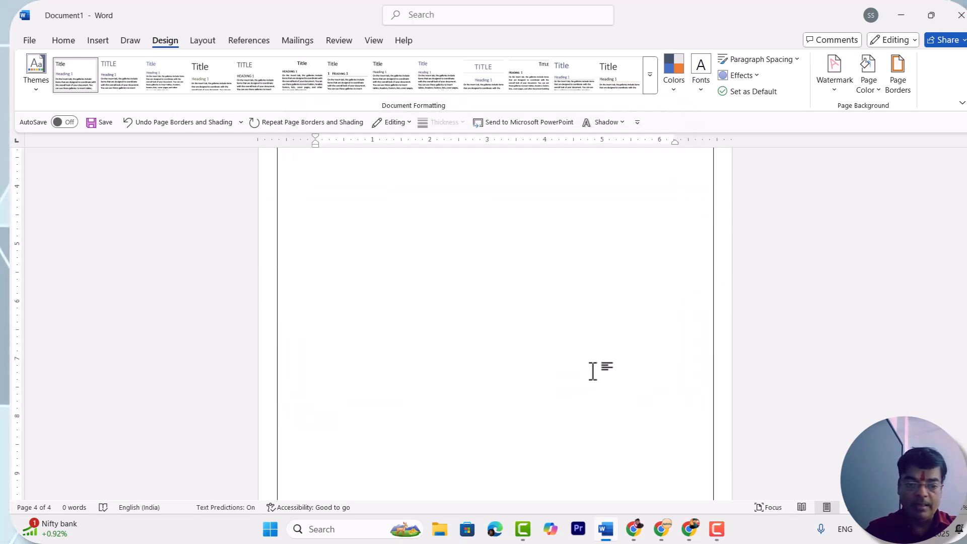
scroll(593, 371, "down", 2)
scroll(593, 372, "up", 1)
scroll(593, 371, "down", 1)
scroll(593, 372, "up", 1)
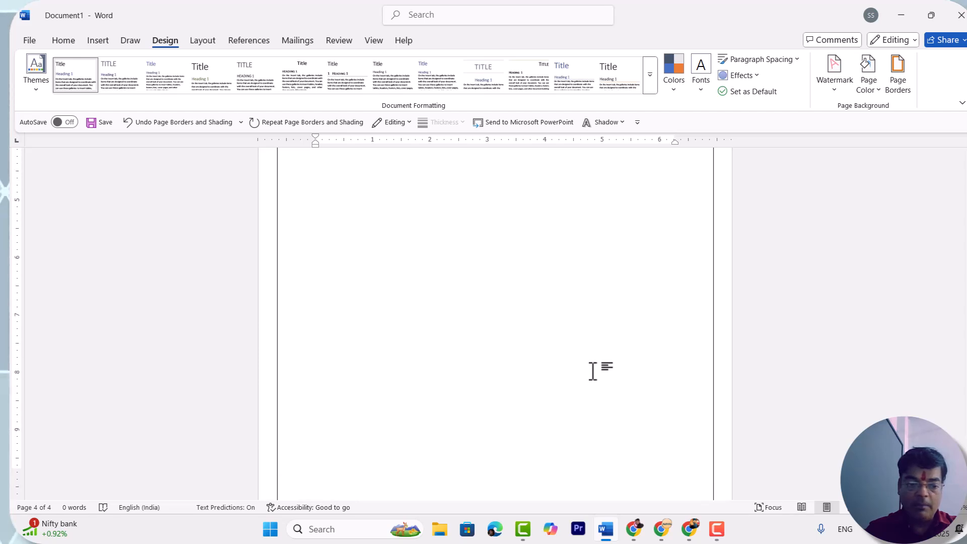
- Examine the page borders across all four pages in a zoomed-out view, checking how each section differs
scroll(593, 372, "up", 8)
scroll(593, 372, "up", 15)
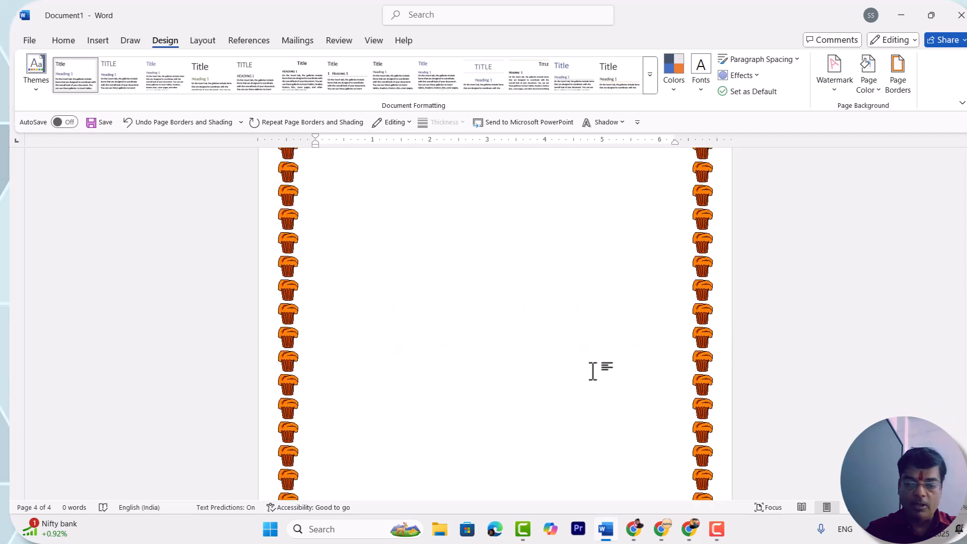
scroll(593, 371, "up", 10)
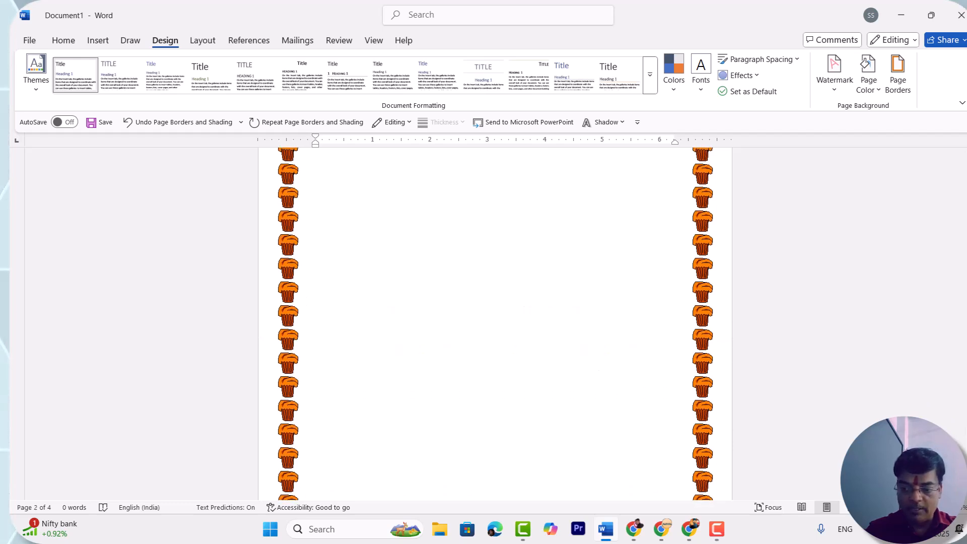
scroll(593, 372, "down", 8, "ctrl")
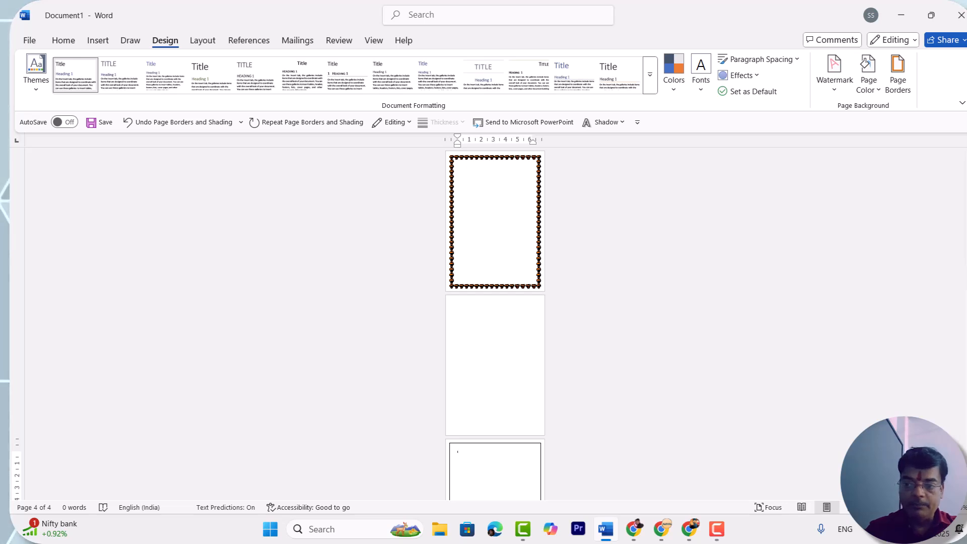
left_click_drag(961, 237, 956, 171)
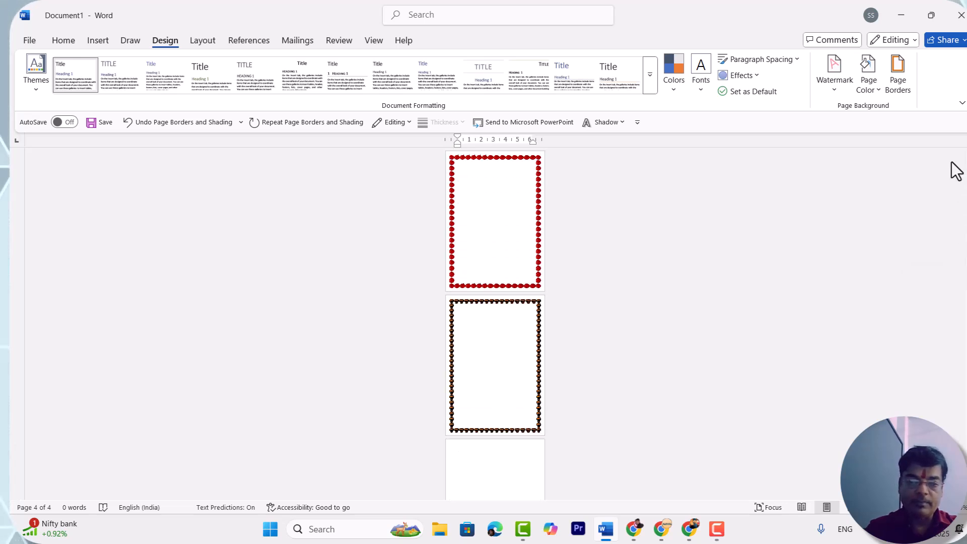
left_click(487, 201)
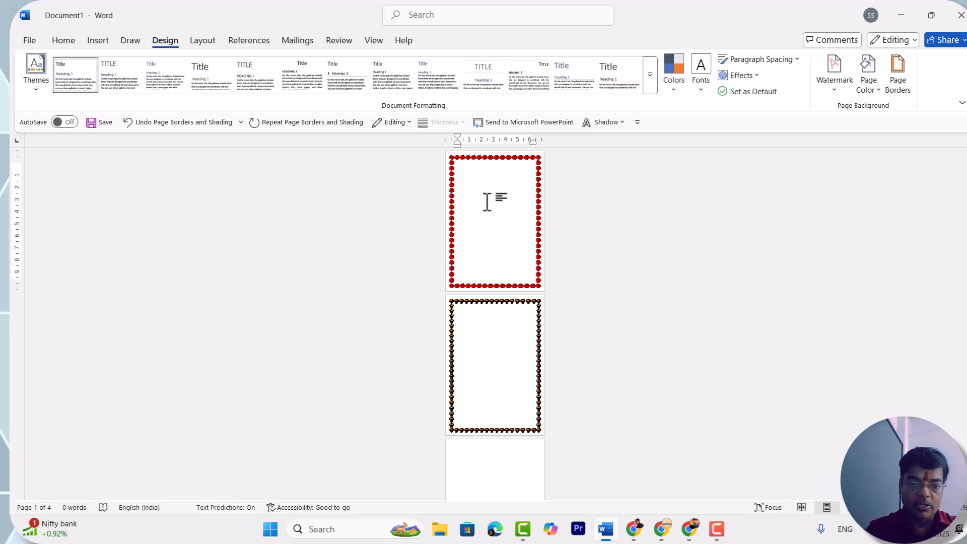
left_click(484, 328)
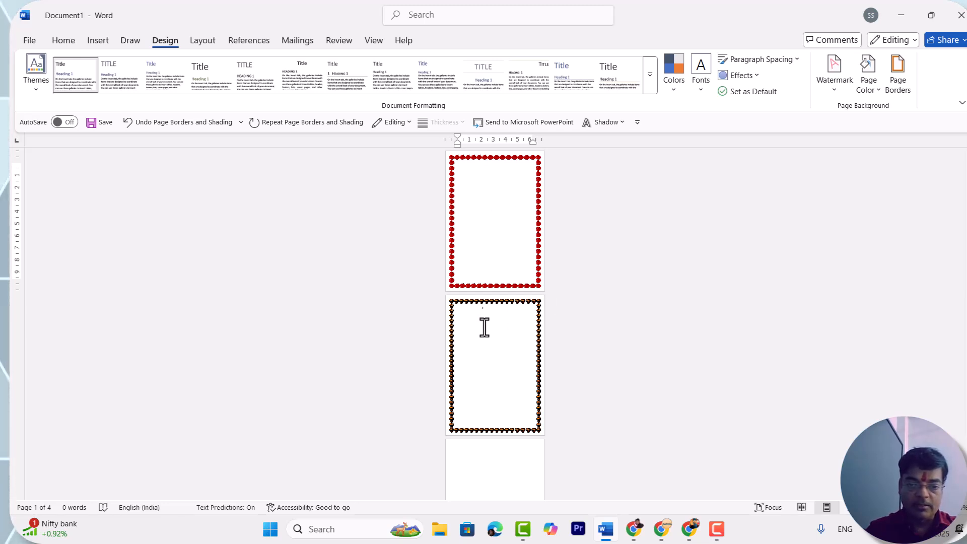
scroll(484, 319, "down", 4)
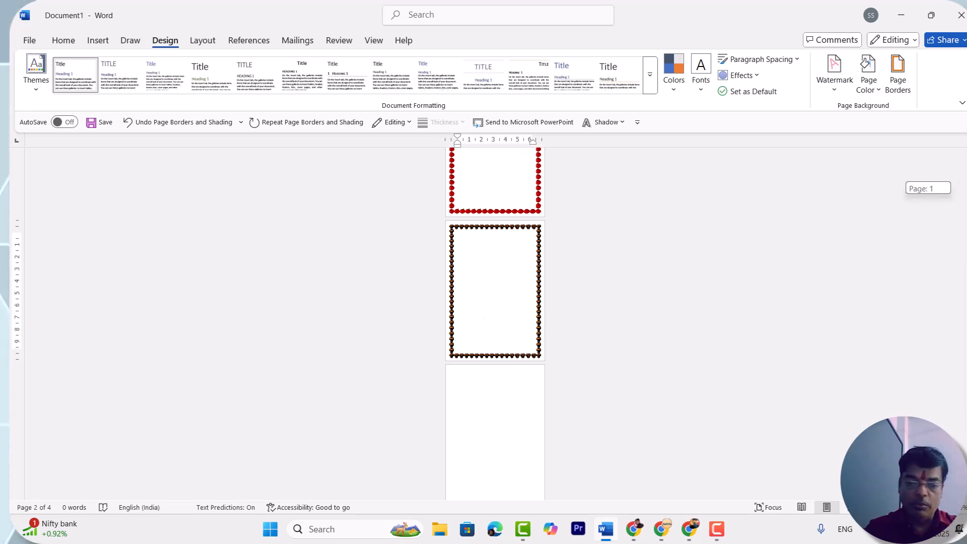
left_click(487, 422)
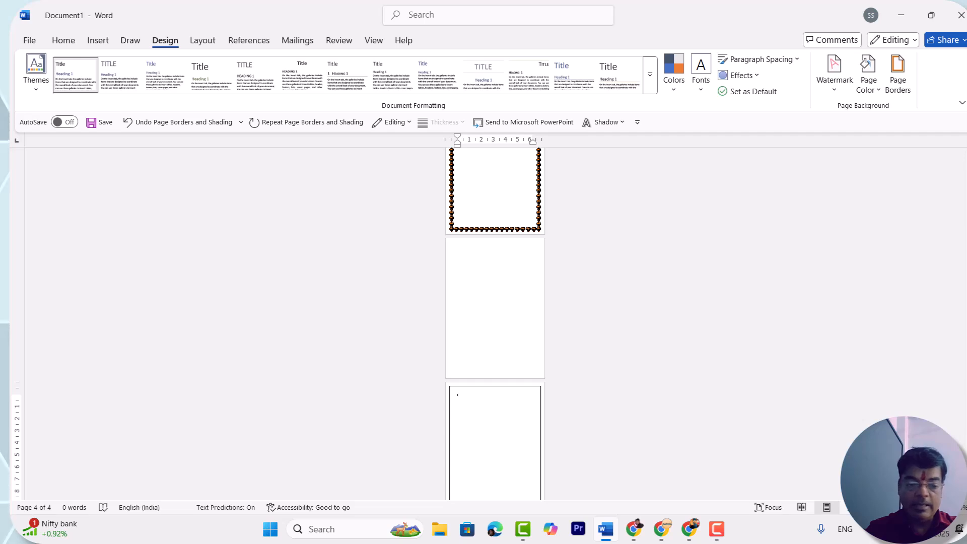
- Recheck the borders of pages 1 to 3 and return to the top of page 1 at a readable zoom
scroll(495, 288, "up", 5)
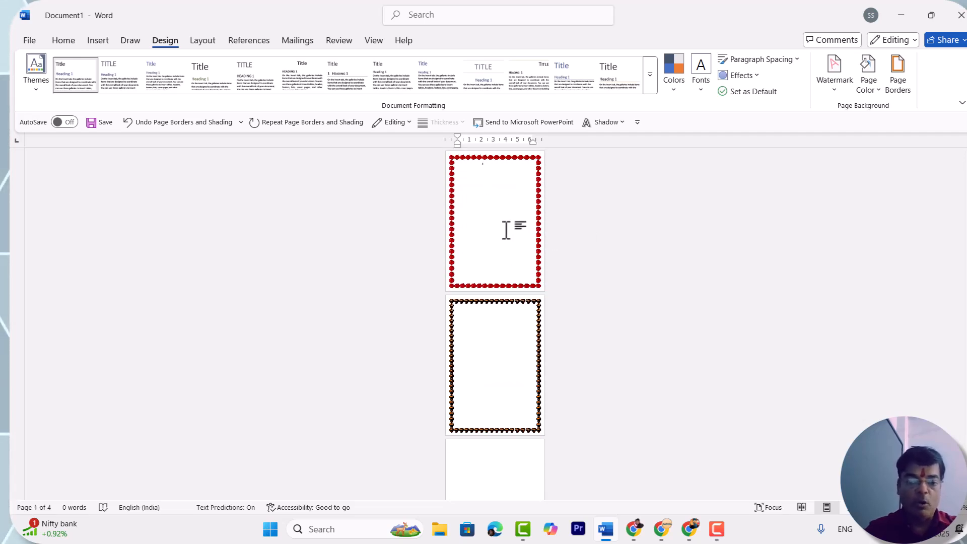
left_click(494, 348)
left_click(499, 463)
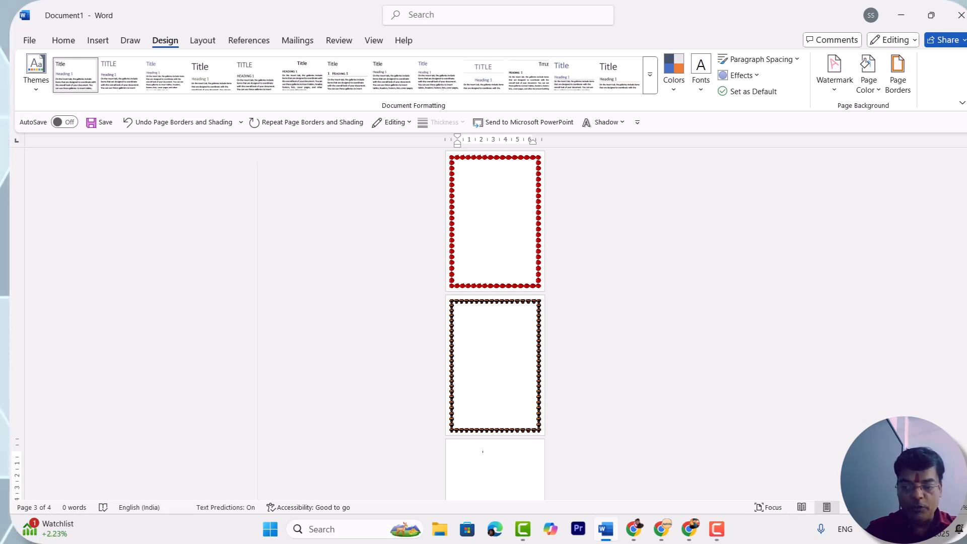
left_click(906, 507)
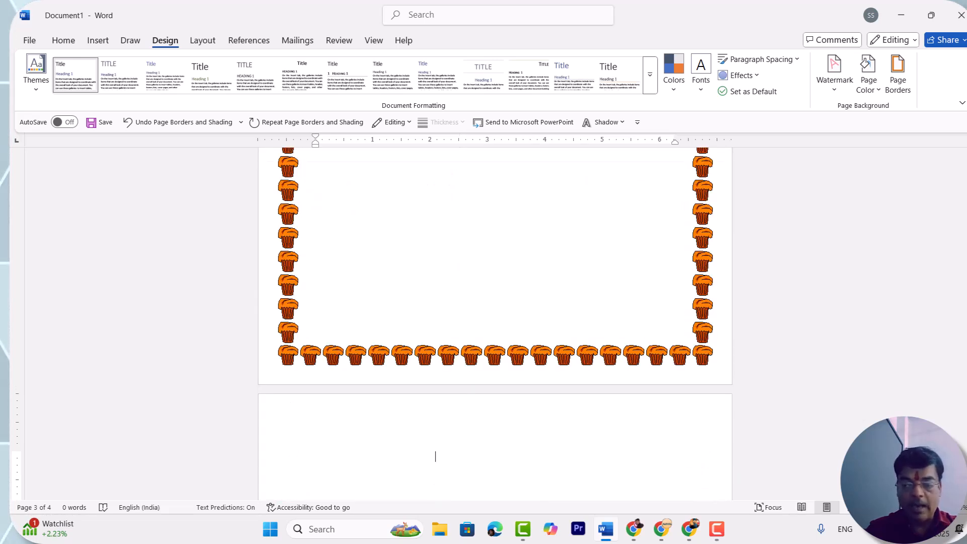
left_click_drag(963, 302, 962, 140)
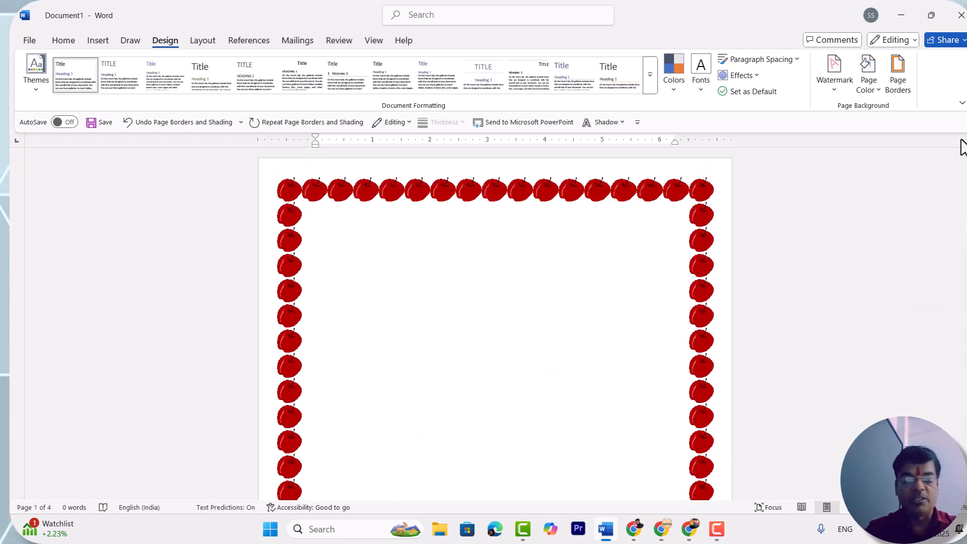